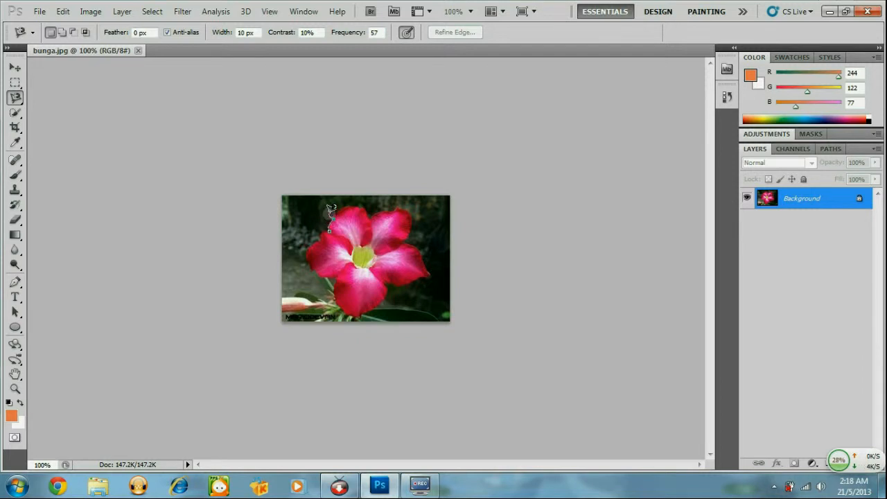
Outline the pink flower in bunga.jpg with the Magnetic Lasso, close the selection around it, and nudge it slightly upward with the Move tool
click(328, 217)
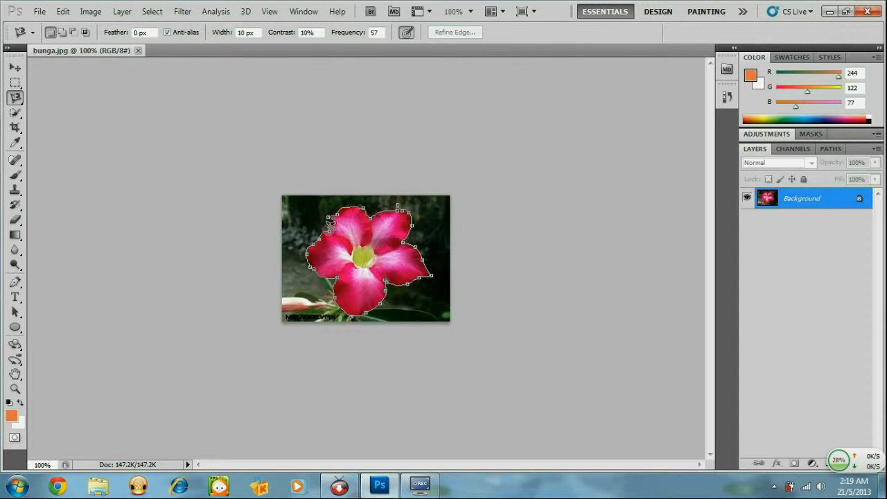
click(330, 221)
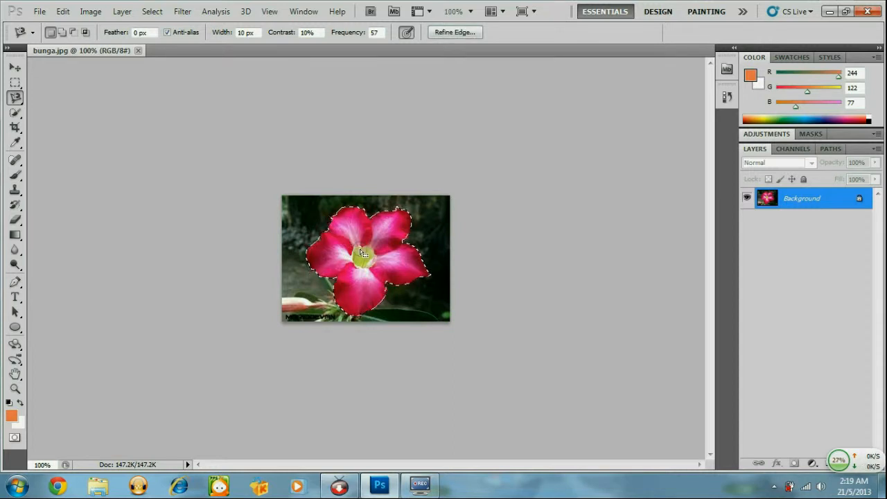
click(17, 68)
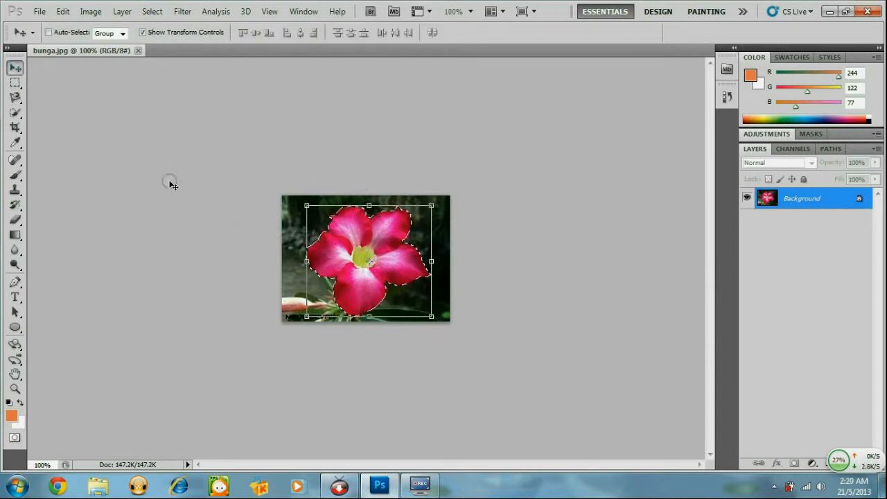
mouse_move(350, 252)
mouse_down()
mouse_move(364, 237)
mouse_move(340, 219)
mouse_move(392, 252)
mouse_move(418, 252)
mouse_move(351, 248)
mouse_up()
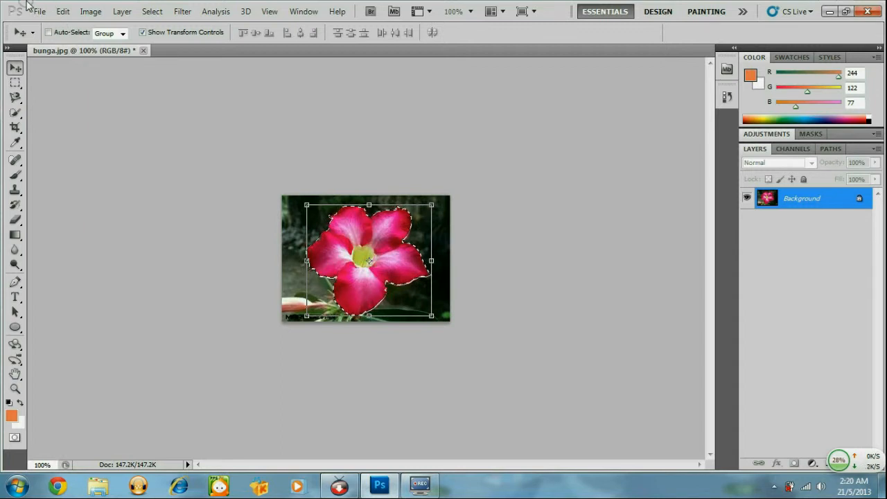
Create a new blank document with a white background, 600 pixels wide and 800 pixels high at 72 pixels/inch
click(37, 11)
click(47, 28)
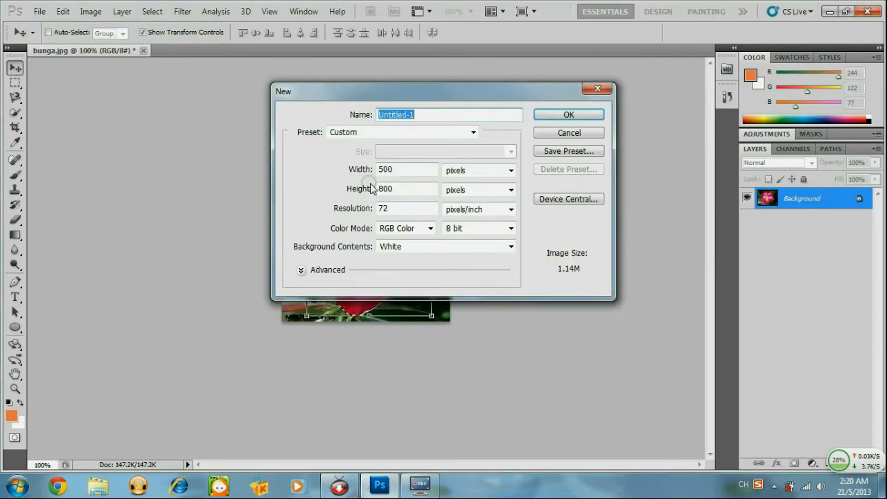
double_click(383, 169)
text(600)
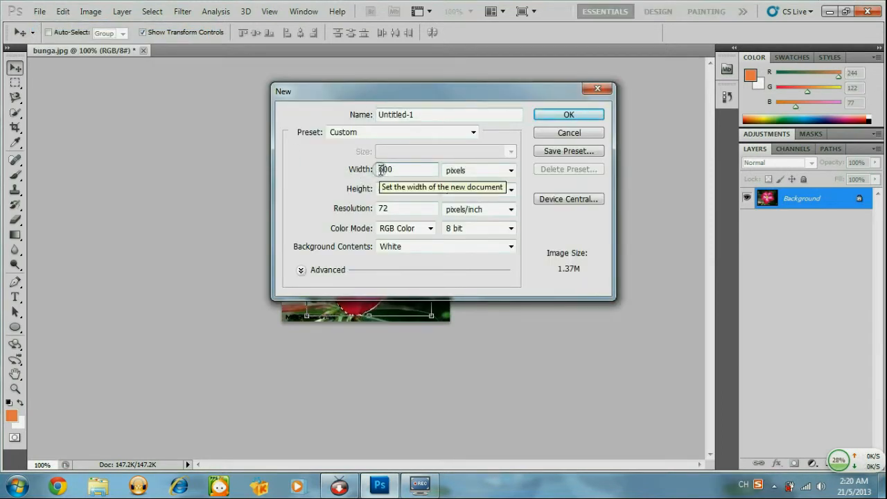
click(567, 115)
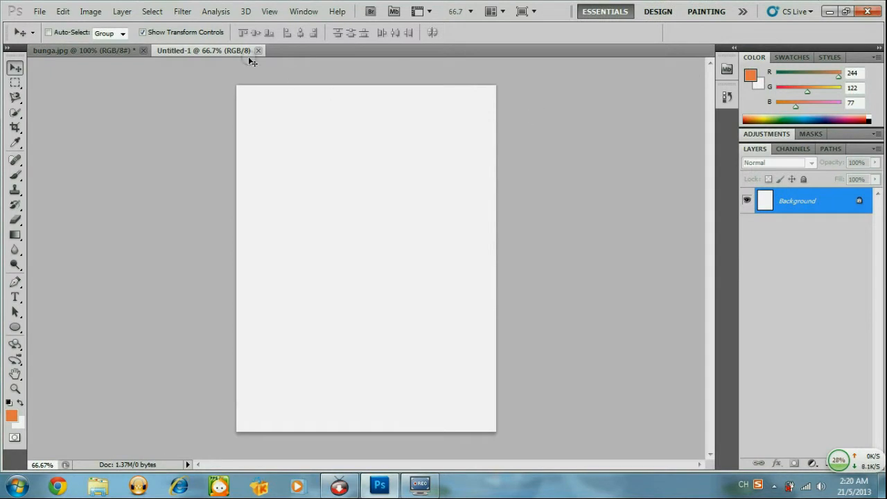
Arrange bunga.jpg and the new blank document side by side in a two-column layout
click(112, 50)
click(186, 50)
click(491, 11)
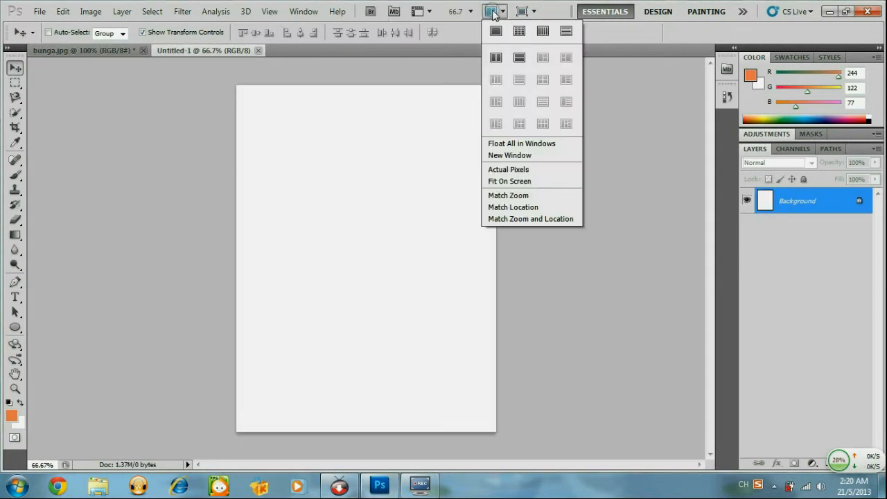
click(492, 60)
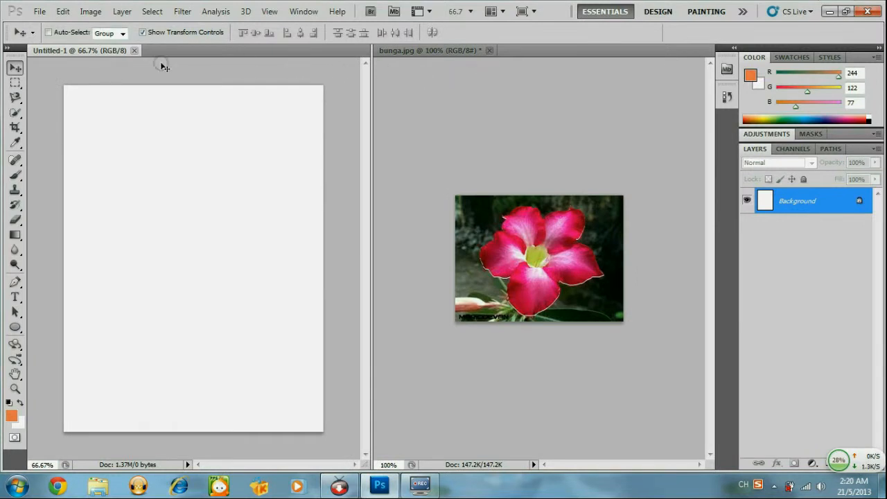
Copy the selected flower onto the blank canvas with the Move tool, and close bunga.jpg without saving its changes
click(529, 244)
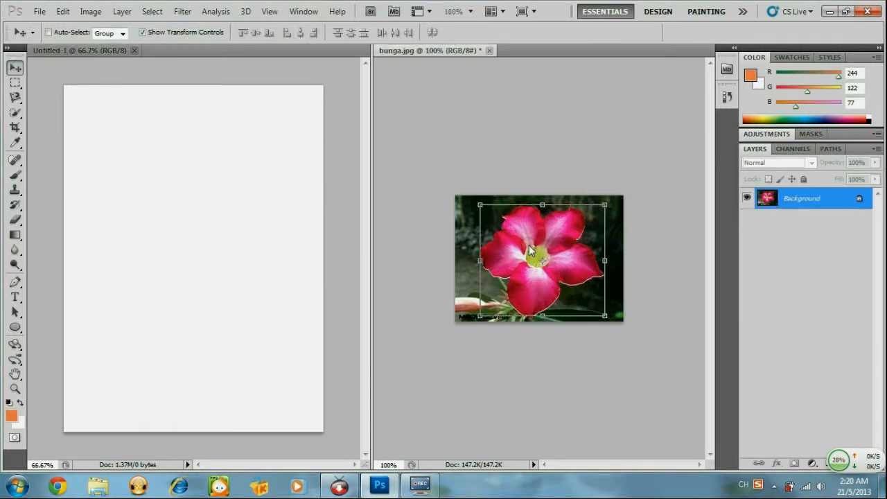
drag(304, 232, 216, 237)
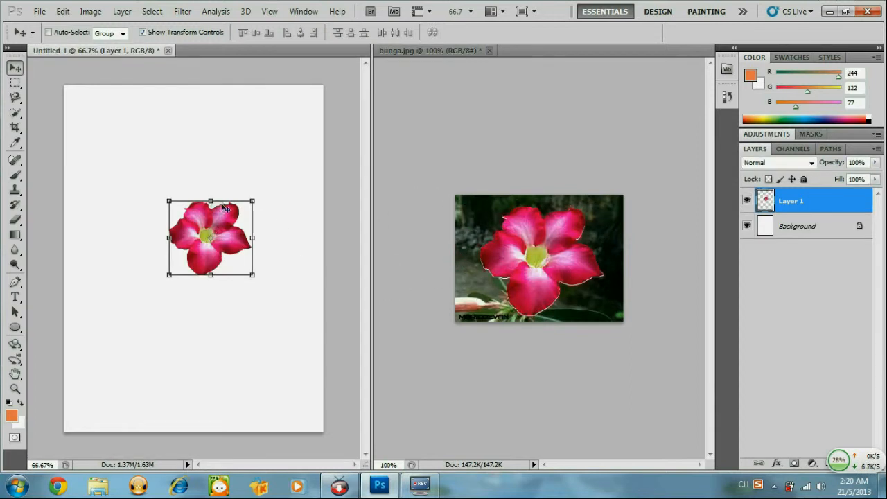
click(490, 51)
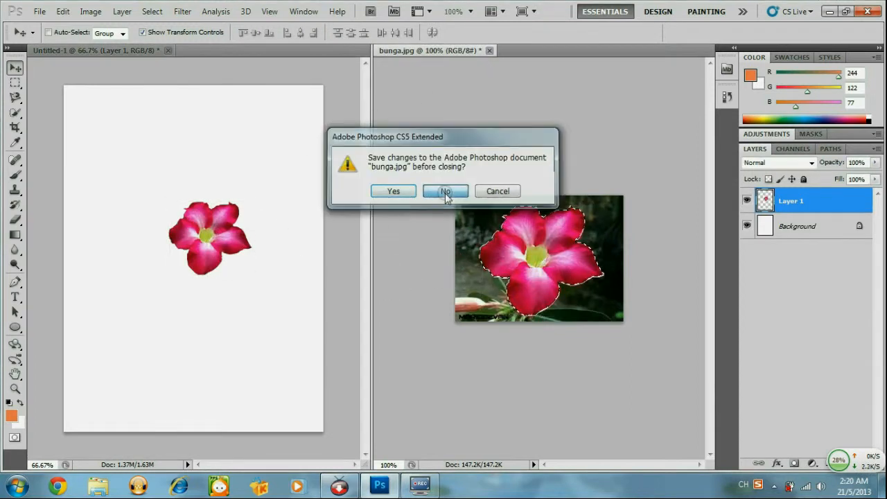
click(446, 191)
Shift the flower slightly on the canvas and enlarge it by stretching its transform box outward at a corner, one side and the base
drag(374, 236, 345, 230)
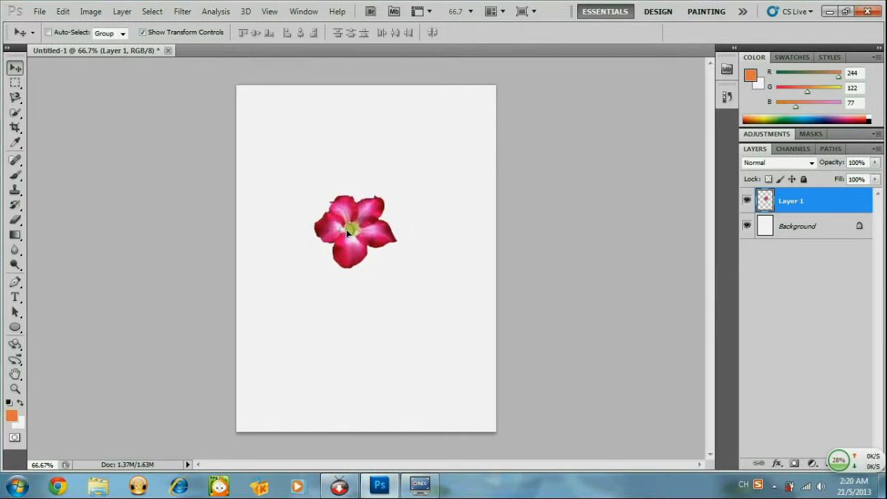
drag(400, 192, 432, 172)
drag(314, 221, 299, 221)
drag(366, 269, 366, 294)
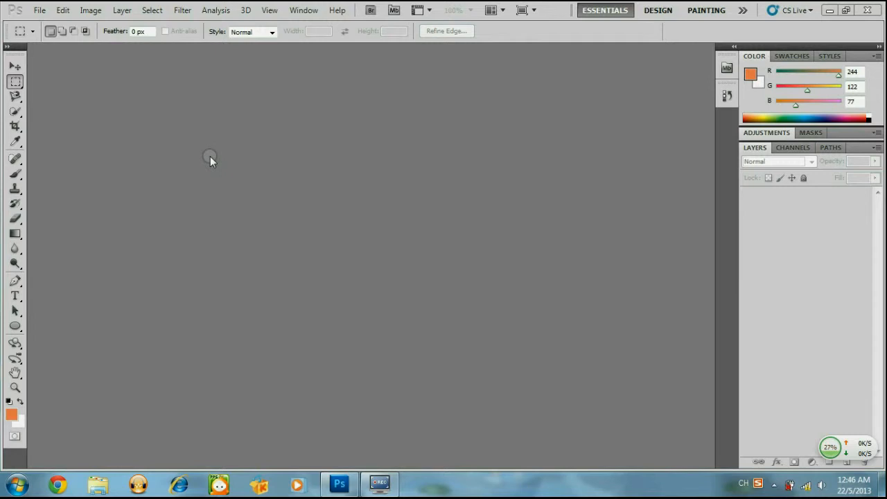
Switch the marquee tool to Single Column, back to Rectangular, and finally to the Elliptical Marquee tool
right_click(15, 81)
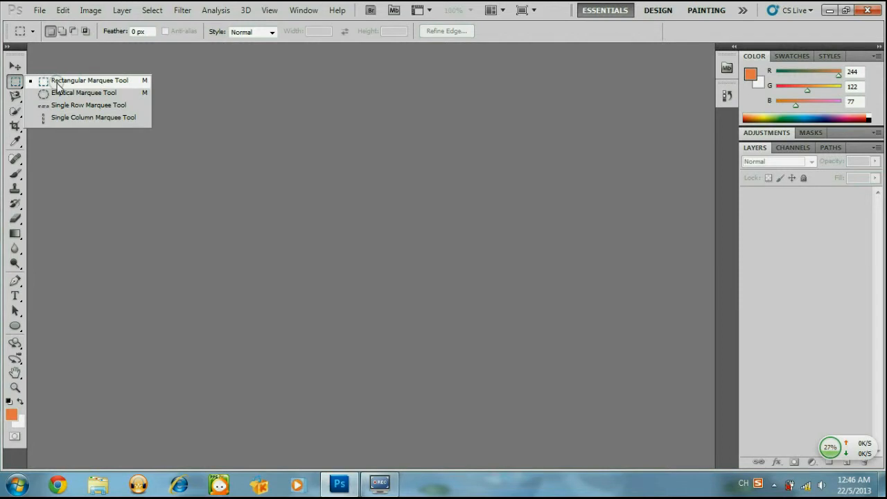
click(53, 119)
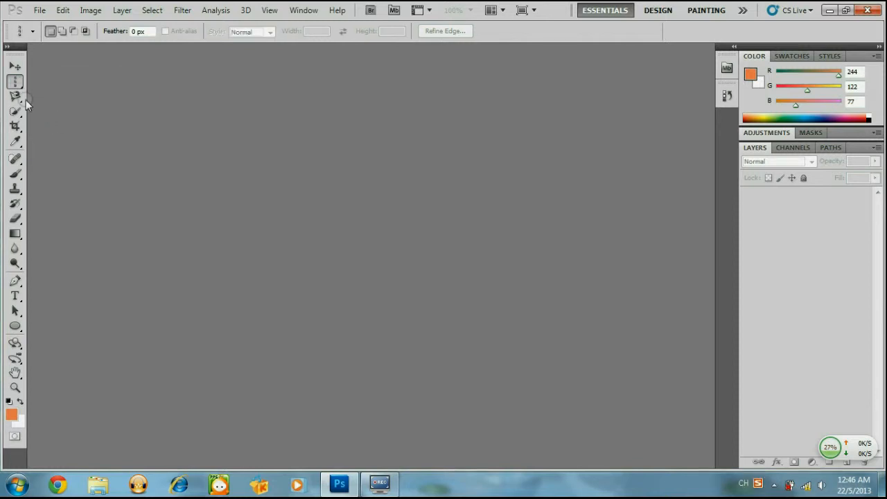
click(16, 82)
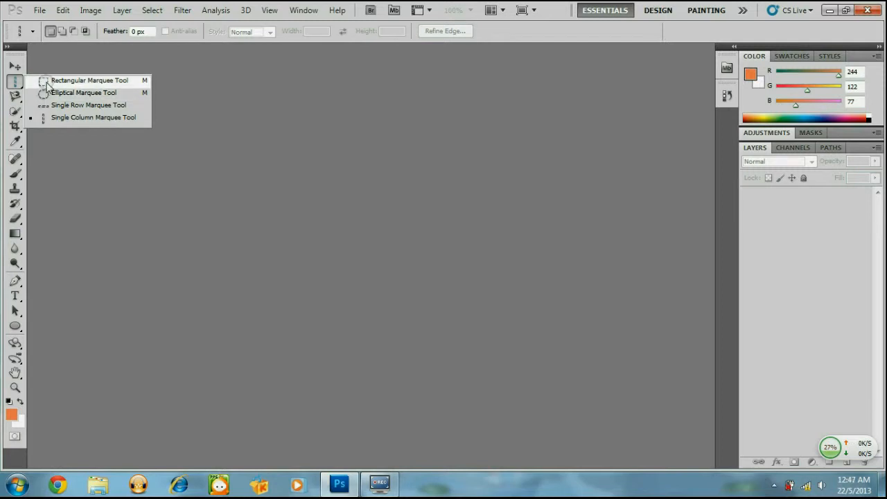
click(47, 82)
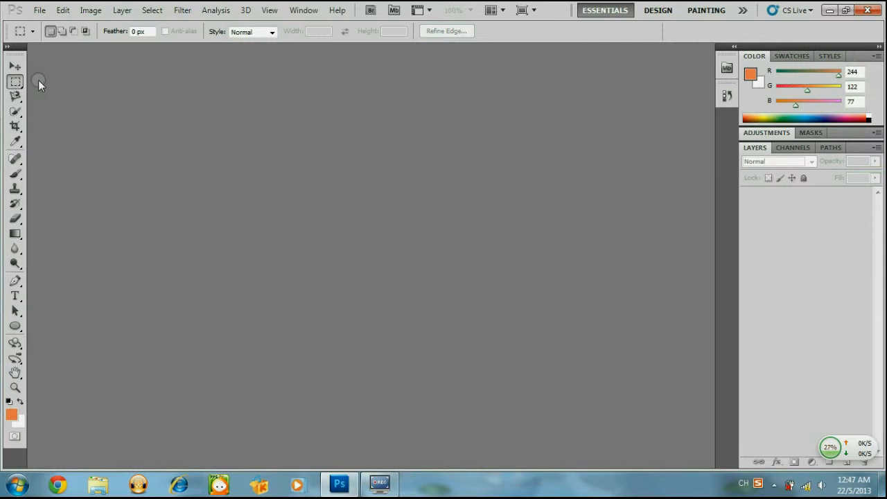
click(16, 82)
click(37, 95)
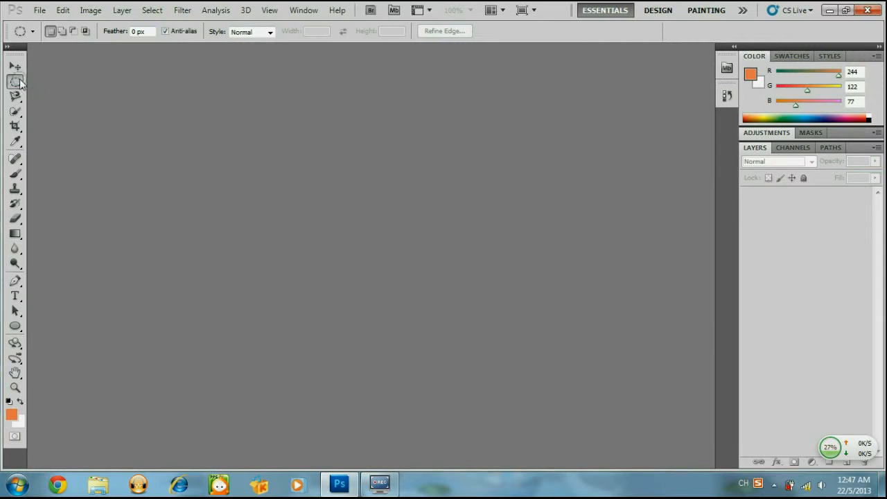
click(16, 82)
click(38, 95)
Open the BlueBackground image from the My Pictures folder
click(37, 12)
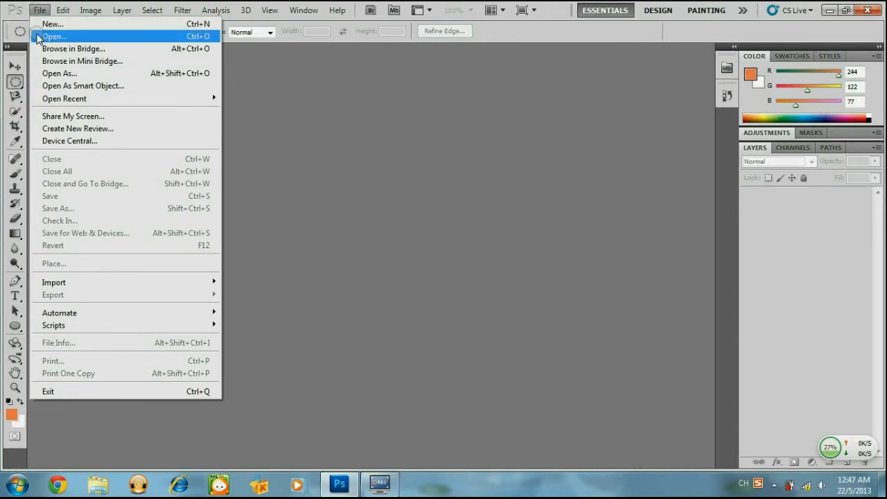
click(38, 35)
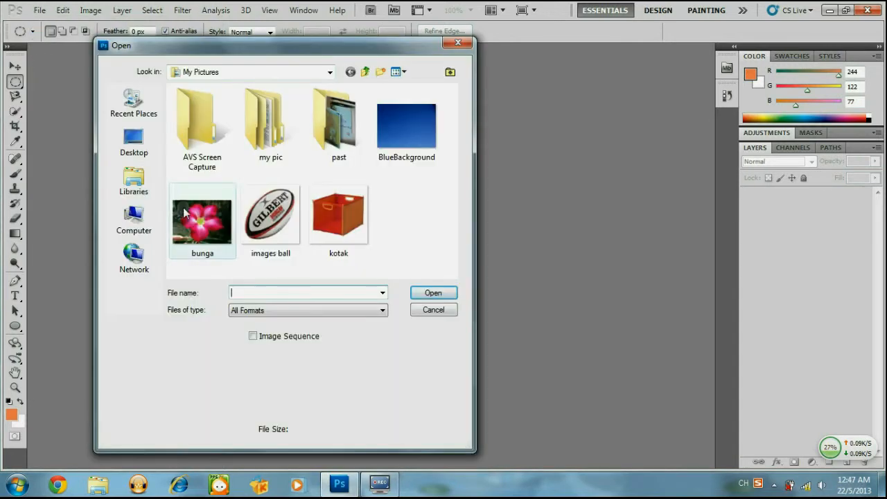
click(412, 143)
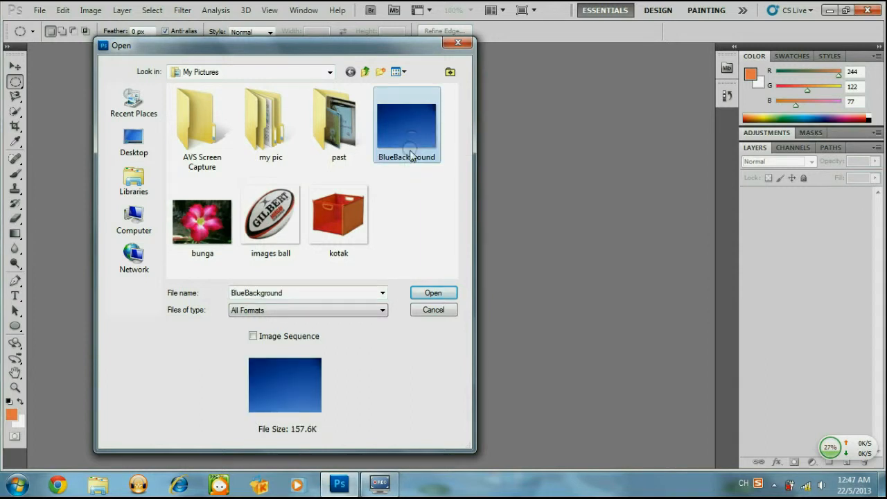
click(433, 293)
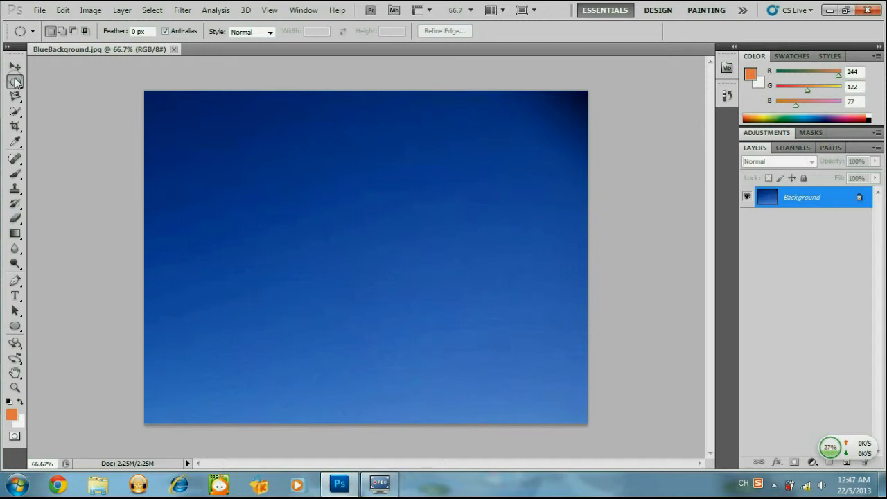
Make the Rectangular Marquee tool the active selection tool
click(15, 83)
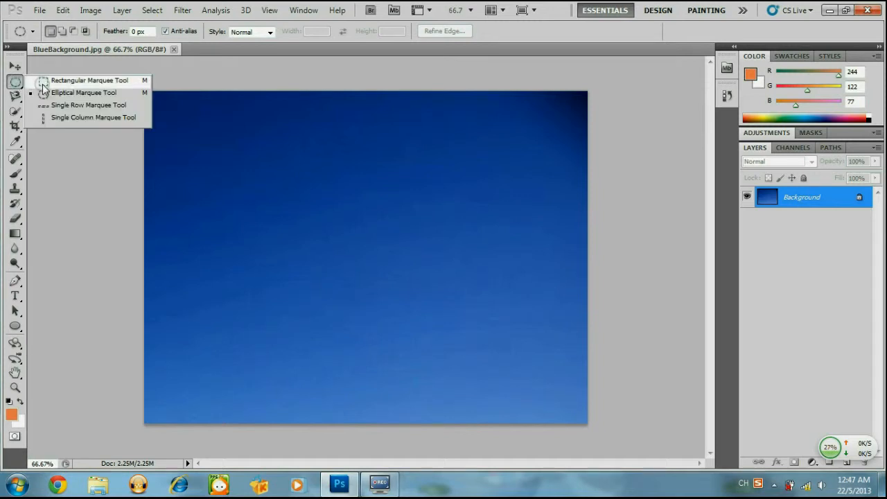
click(43, 81)
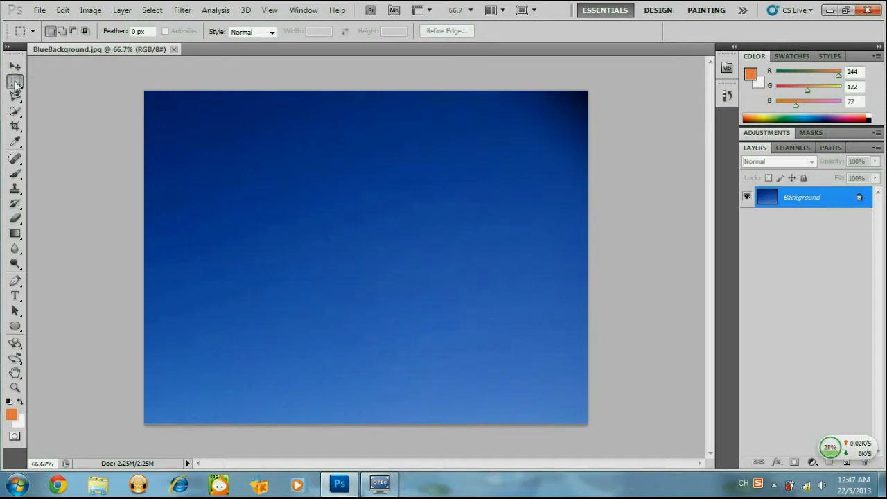
click(15, 84)
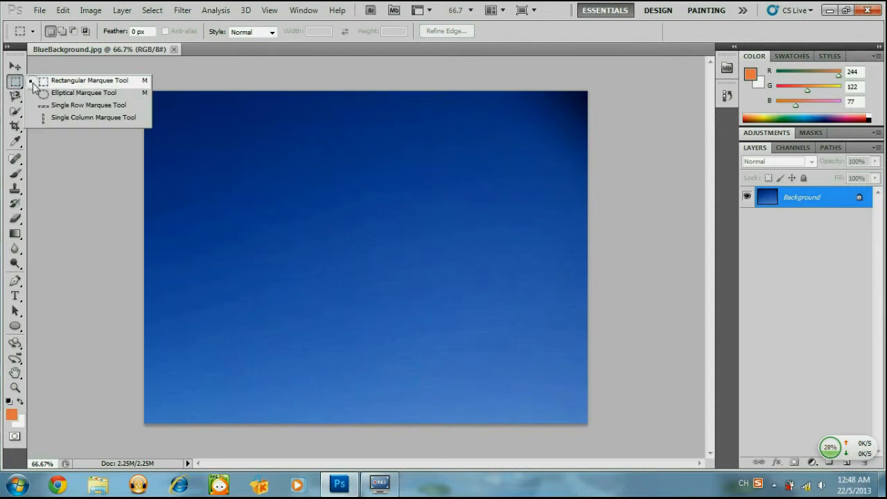
click(38, 84)
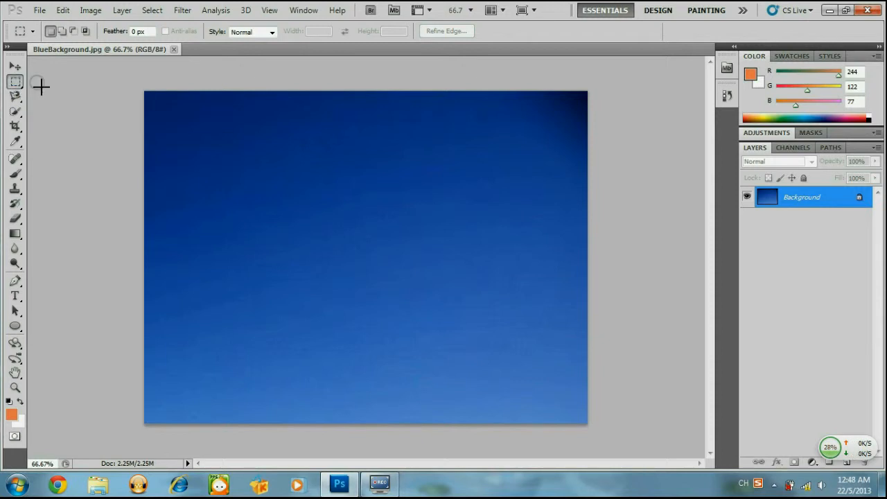
click(16, 82)
click(39, 83)
Draw several trial rectangular selections across the blue image, clearing each one before drawing another
click(359, 192)
drag(218, 140, 518, 235)
click(344, 192)
key(ctrl+z)
click(399, 252)
click(517, 237)
key(ctrl+z)
click(465, 297)
drag(304, 237, 456, 305)
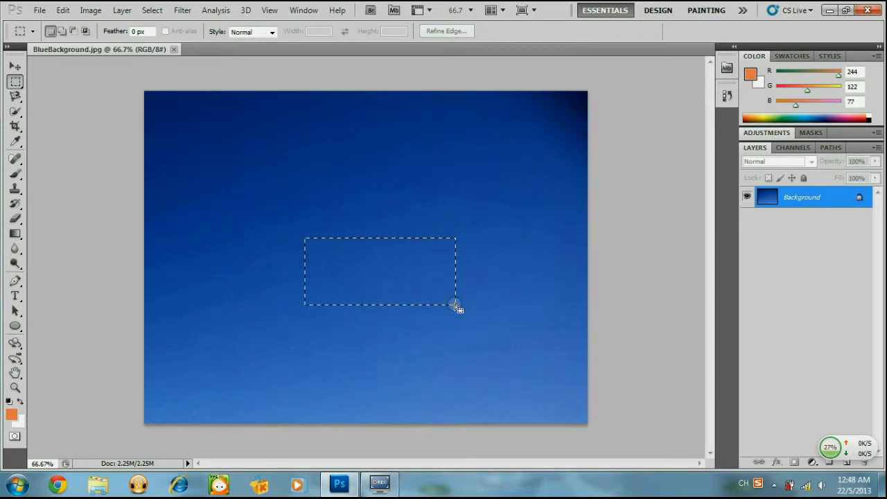
click(437, 348)
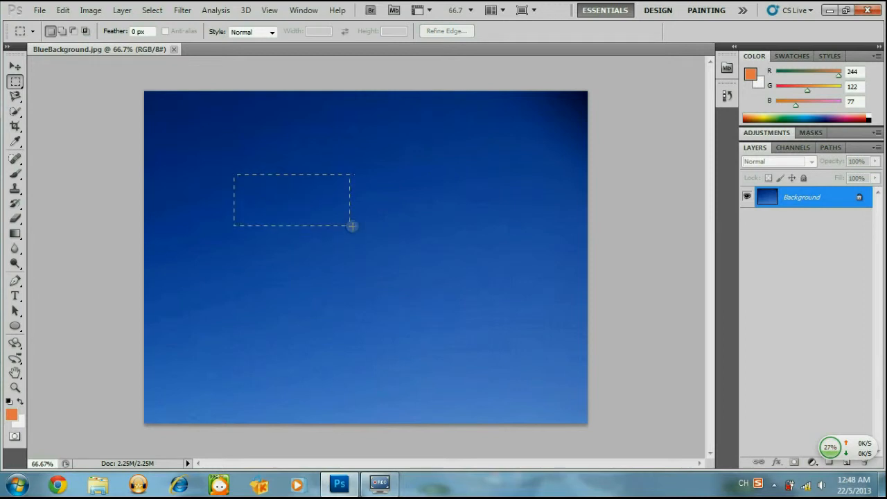
drag(368, 233, 233, 174)
click(414, 297)
drag(355, 171, 522, 261)
click(437, 322)
Select a rectangle in the upper part of the blue image, then add one below and a wider one overlapping both to form a single selection
drag(342, 183, 405, 205)
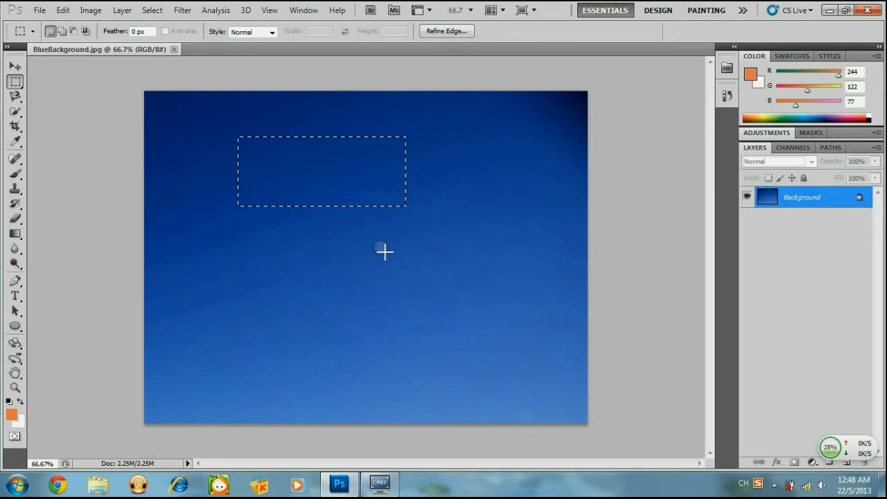
ctrl+click(283, 305)
click(445, 192)
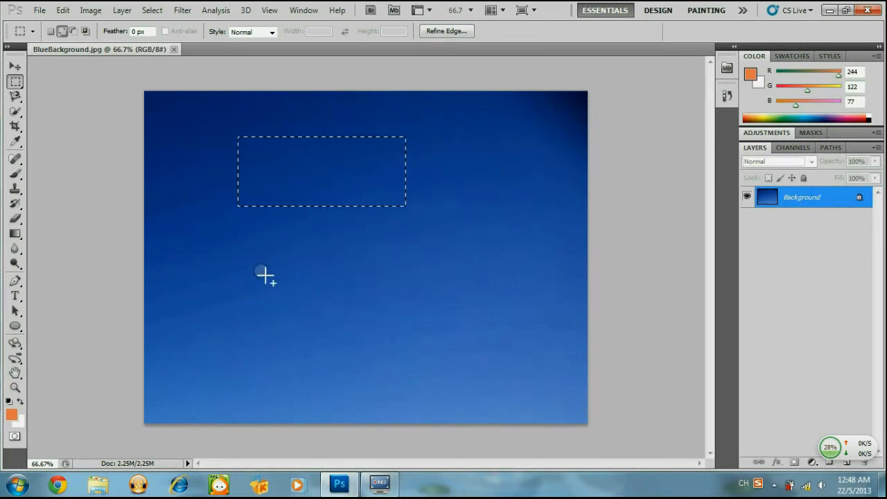
shift+drag(261, 271, 427, 350)
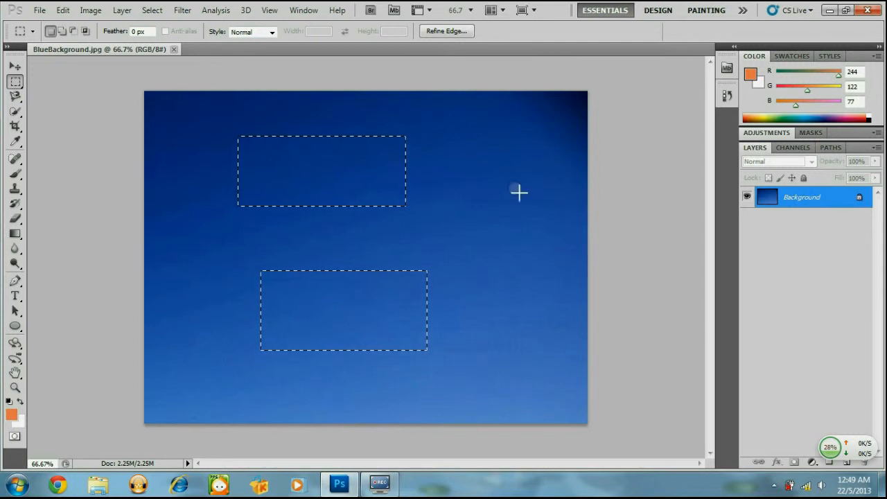
shift+drag(182, 200, 468, 316)
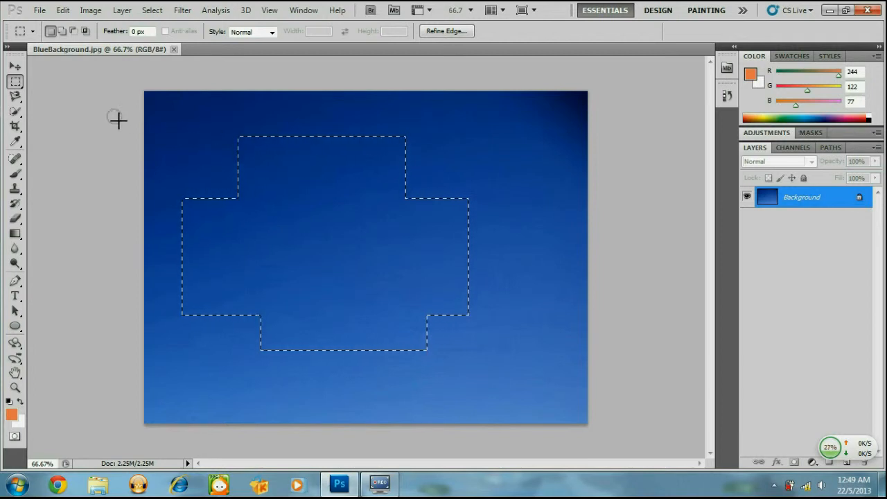
Create a new 600 × 400 pixel document named "rectangle mark" with a white background
click(39, 10)
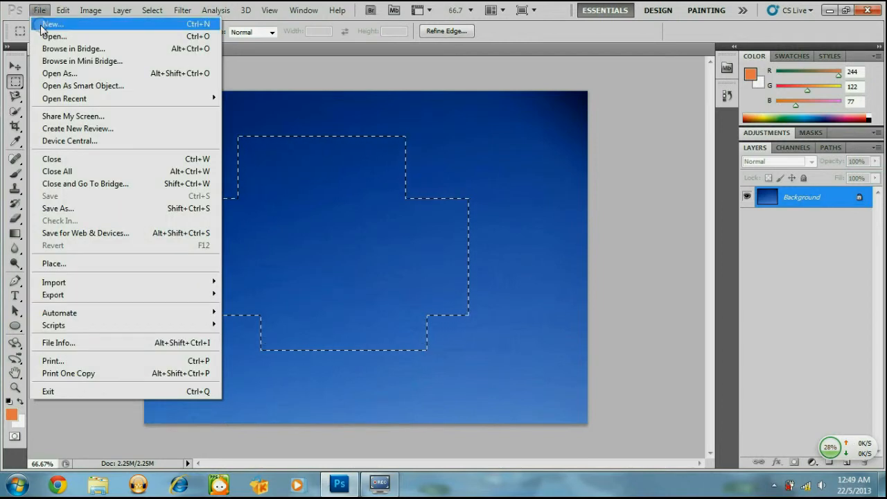
click(42, 27)
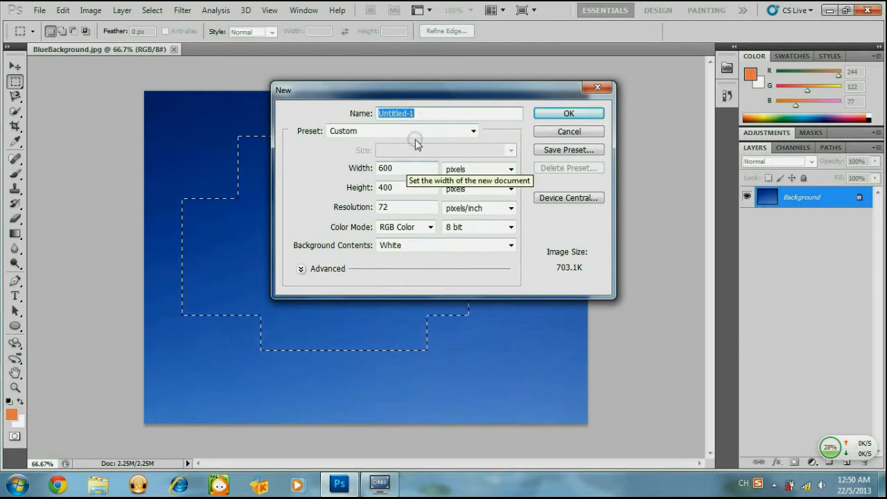
text(re)
key(Return)
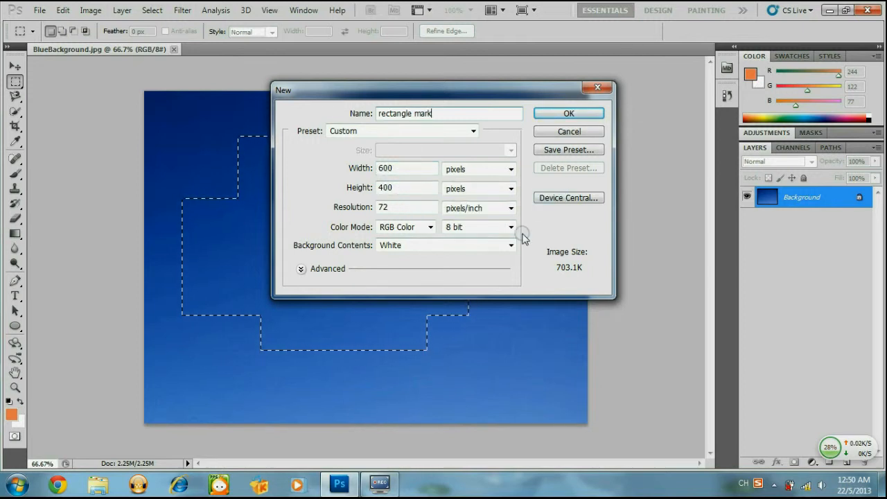
click(569, 114)
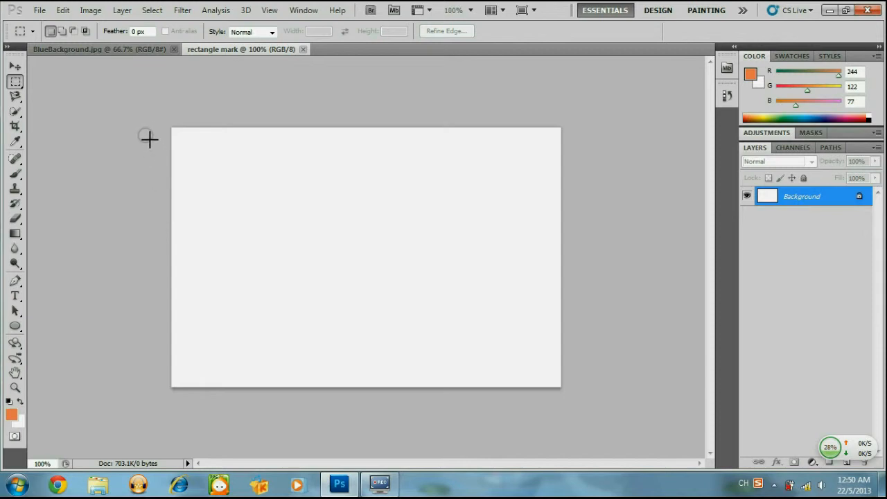
Arrange the rectangle mark and BlueBackground documents side by side in a two-column layout
click(128, 50)
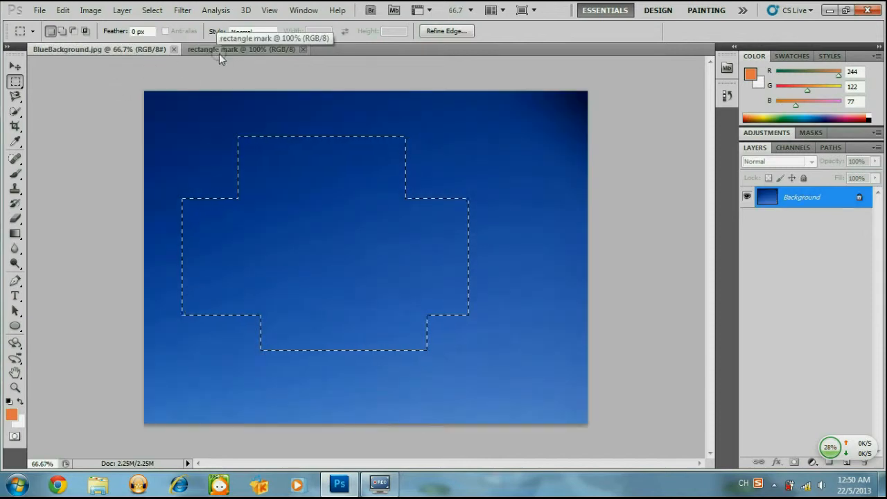
click(219, 50)
click(121, 51)
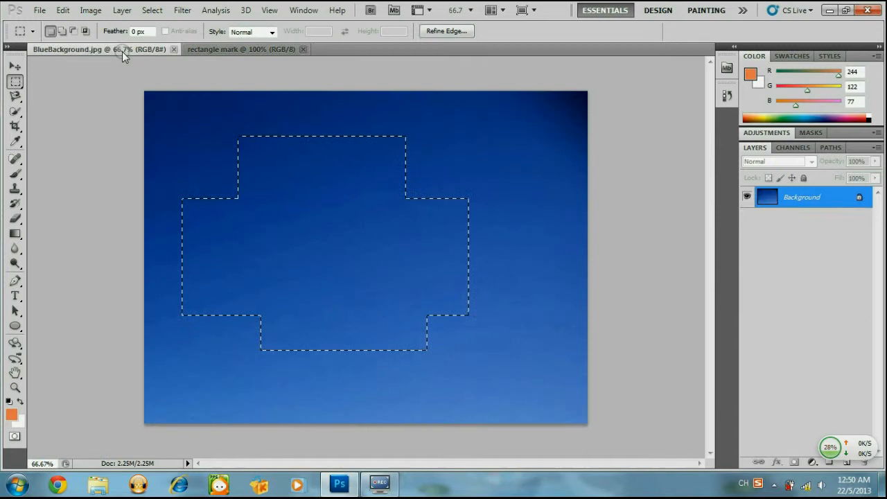
click(204, 49)
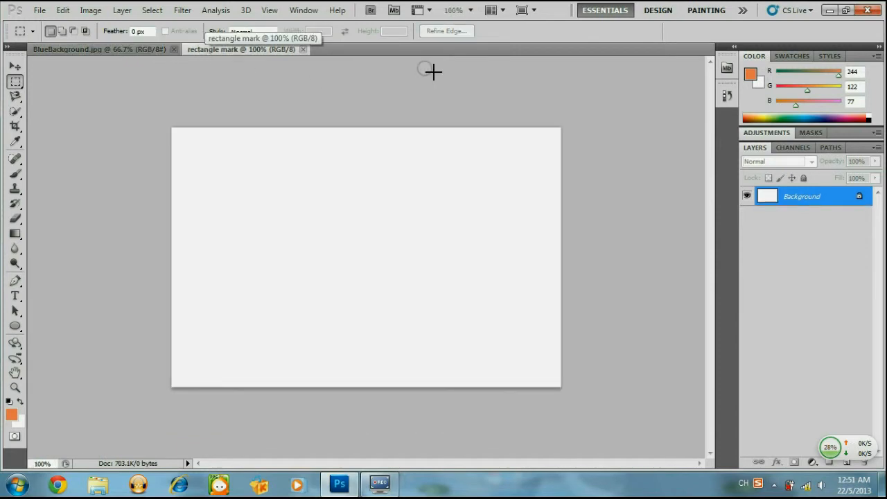
click(500, 11)
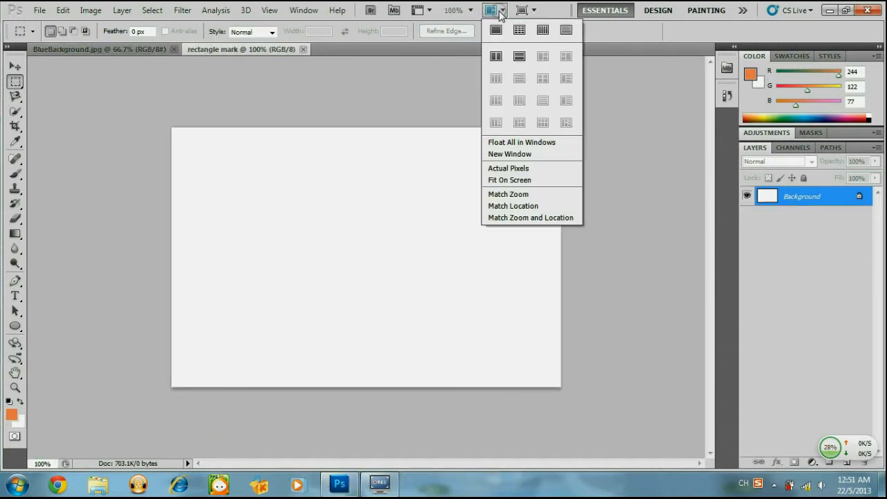
click(495, 57)
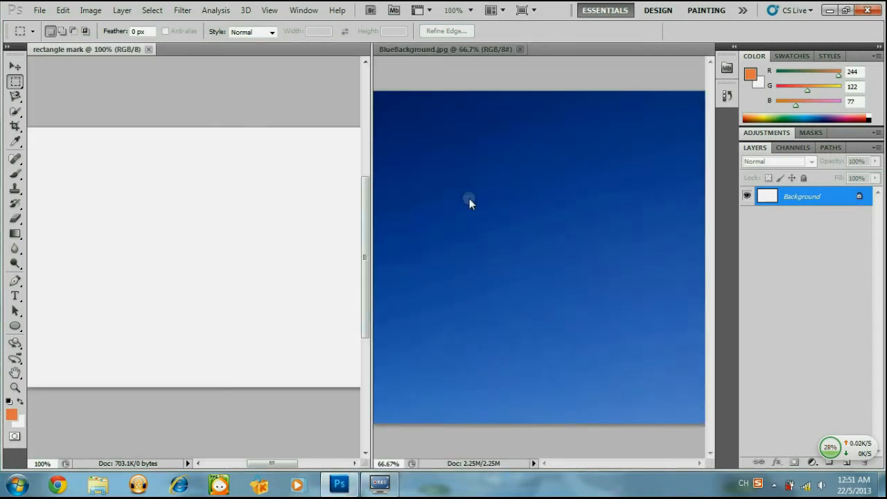
Copy the selected blue shape into the rectangle mark document with the Move tool, then close the BlueBackground image
click(15, 67)
drag(311, 235, 480, 243)
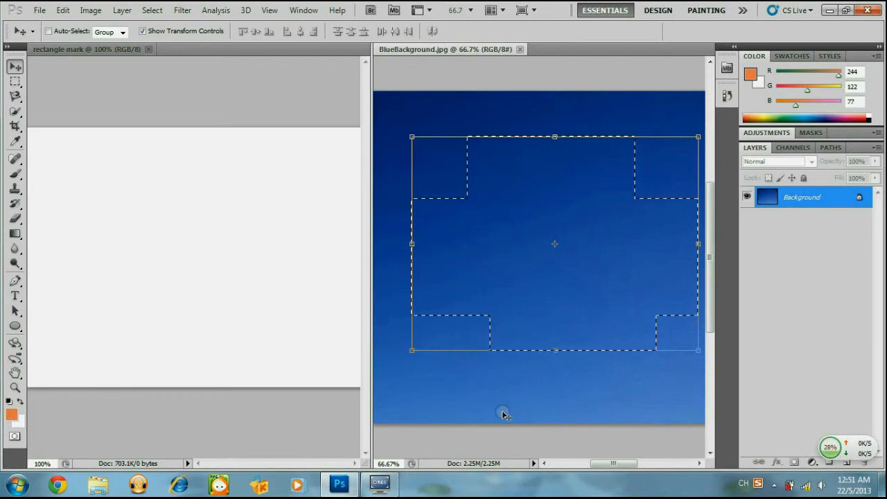
drag(586, 234, 303, 274)
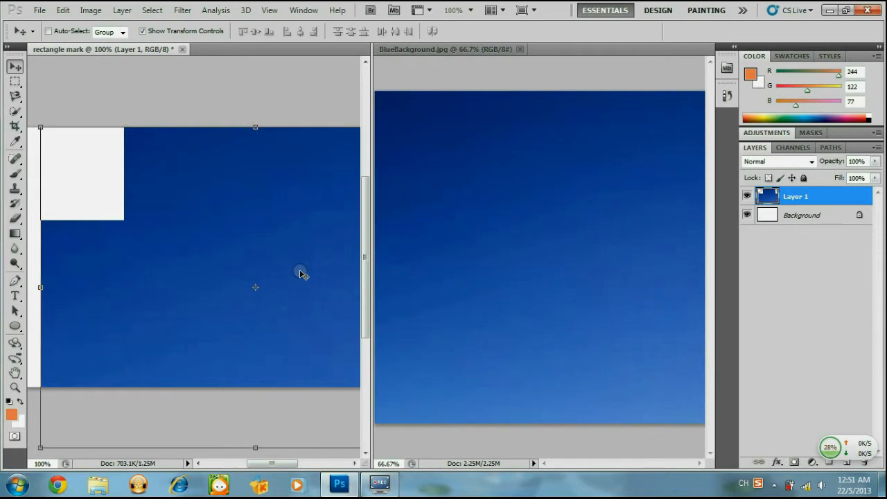
click(520, 49)
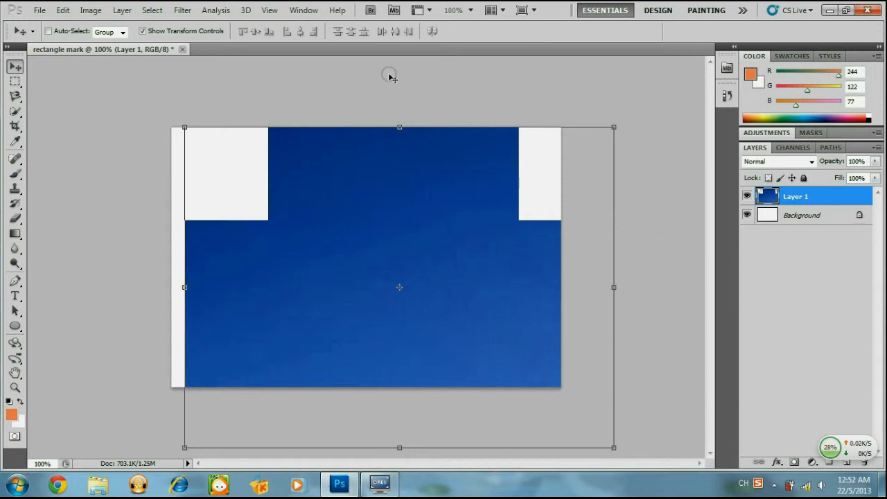
Scale the blue shape to about 70% width and 74% height and position it fully inside the white canvas
mouse_move(347, 220)
mouse_down()
mouse_move(315, 212)
mouse_move(341, 215)
mouse_up()
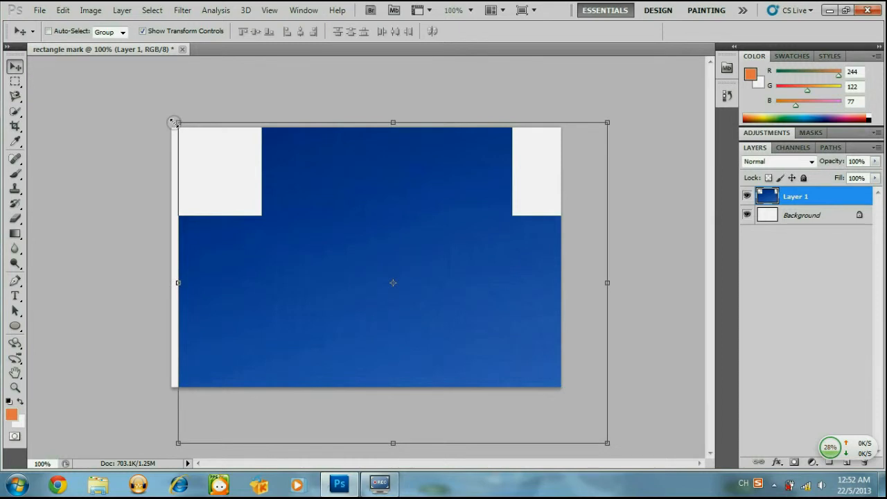
drag(174, 122, 229, 159)
drag(408, 247, 354, 222)
drag(553, 277, 483, 278)
drag(364, 284, 394, 265)
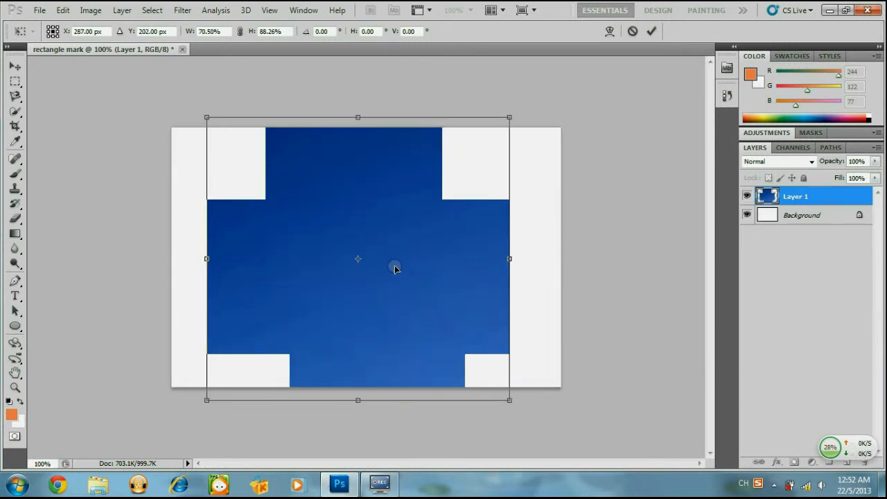
drag(357, 401, 358, 355)
drag(382, 289, 385, 316)
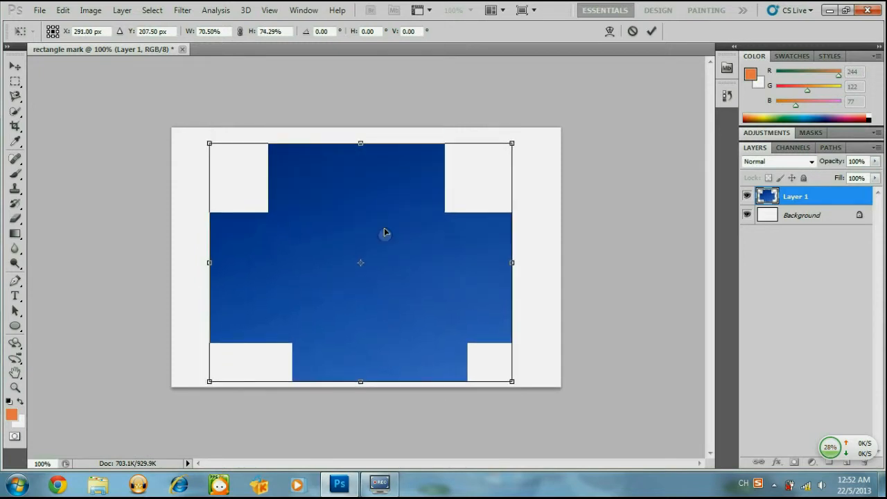
Narrow the blue shape to about 52% width, reduce its height slightly and place it in the left half of the canvas
drag(360, 145, 360, 154)
drag(209, 268, 302, 268)
drag(401, 268, 363, 252)
drag(406, 269, 279, 253)
drag(344, 279, 361, 277)
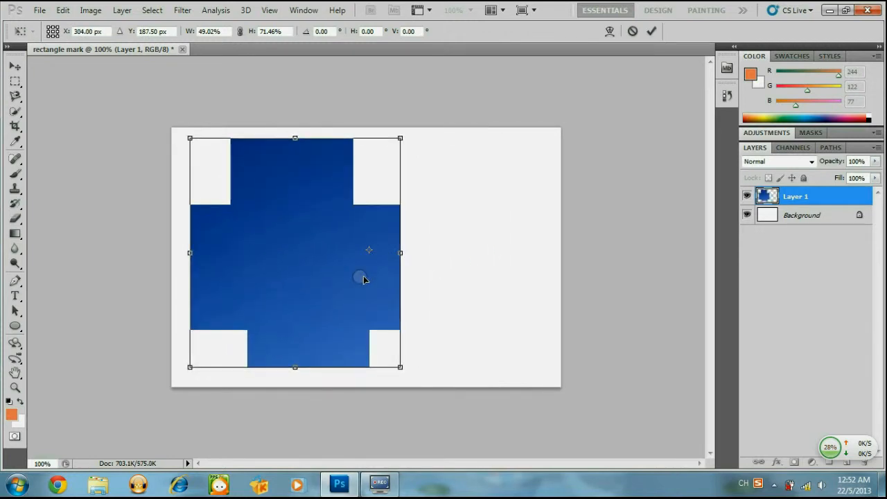
drag(402, 252, 414, 252)
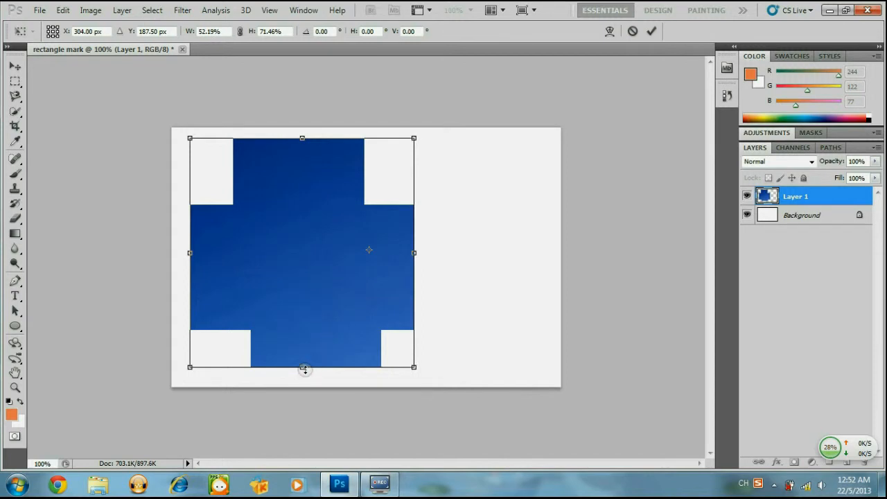
drag(304, 369, 303, 353)
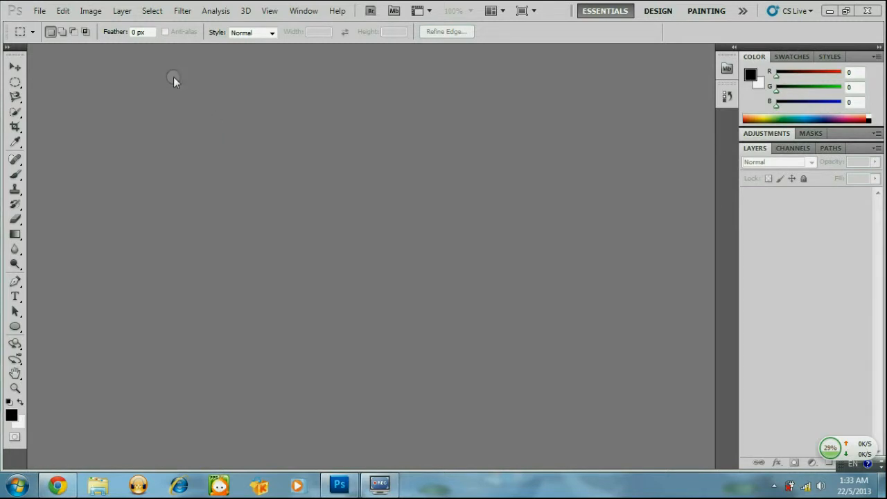
Open the BlueBackground image from the My Pictures folder again
click(40, 11)
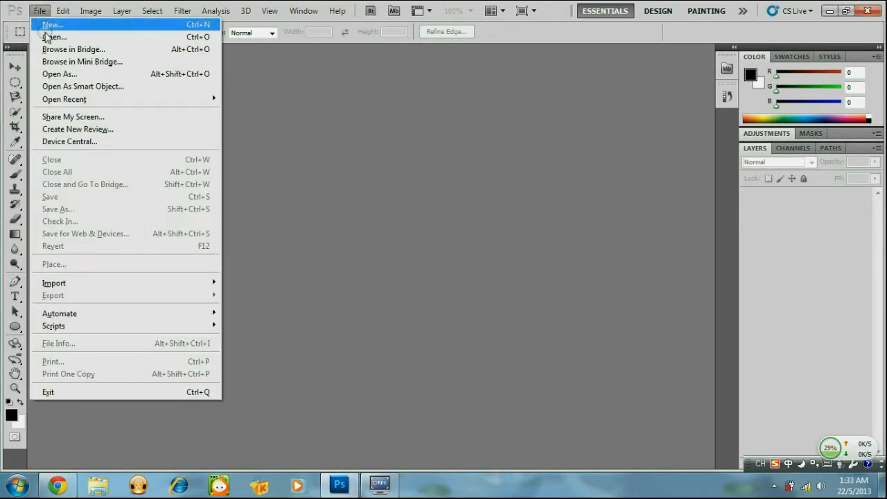
click(46, 36)
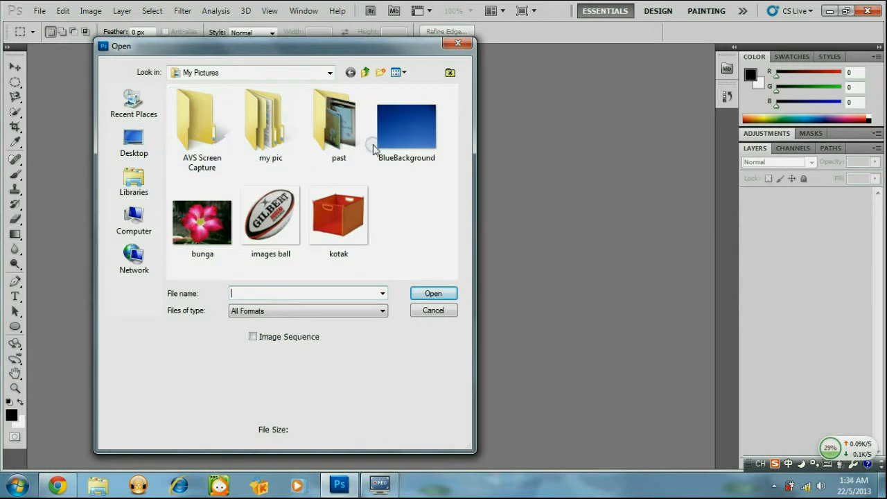
click(403, 143)
click(431, 293)
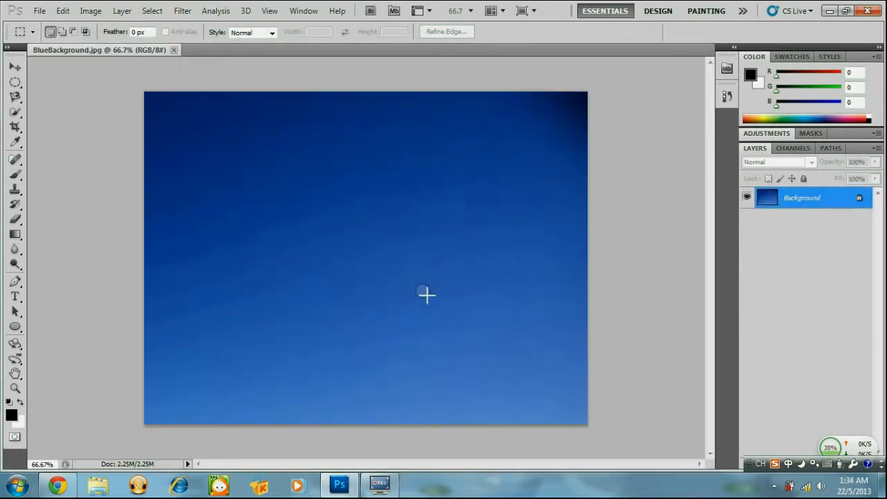
Make the Elliptical Marquee tool the active selection tool
drag(12, 86, 49, 94)
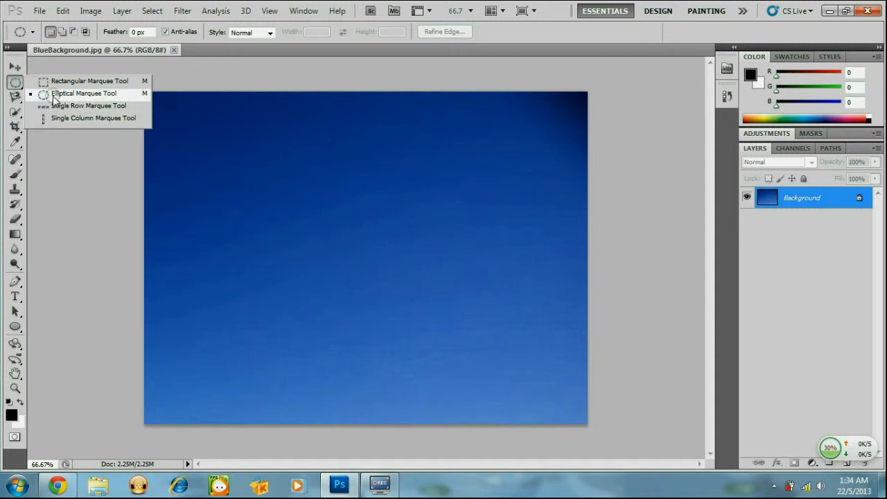
click(54, 98)
right_click(15, 83)
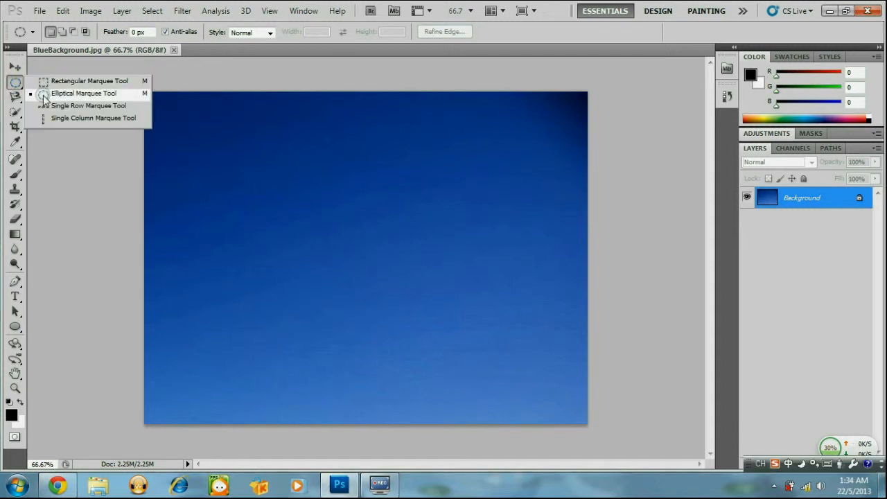
click(43, 99)
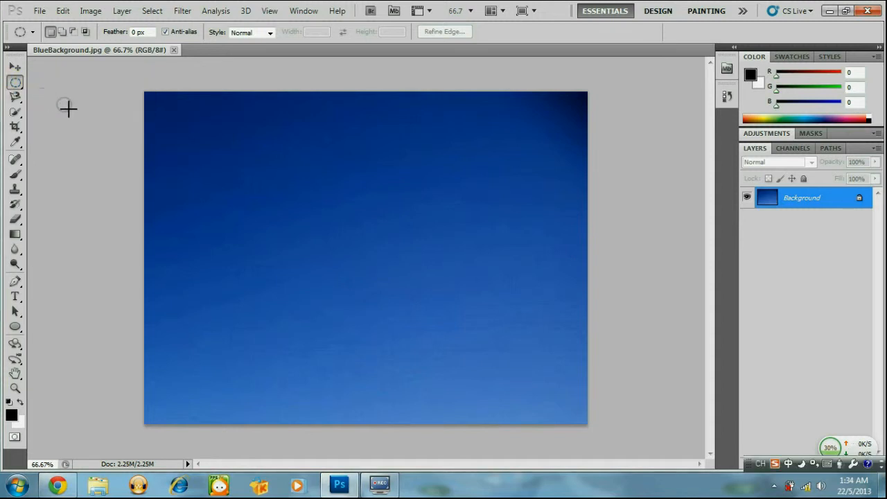
Draw a trial elliptical selection in the upper-left area of the blue image and clear it
click(195, 136)
drag(194, 137, 247, 170)
drag(292, 192, 294, 192)
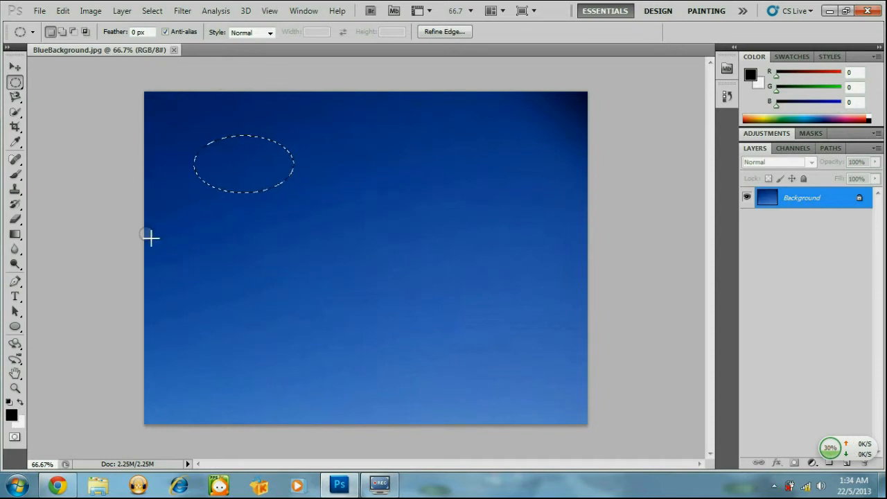
click(201, 201)
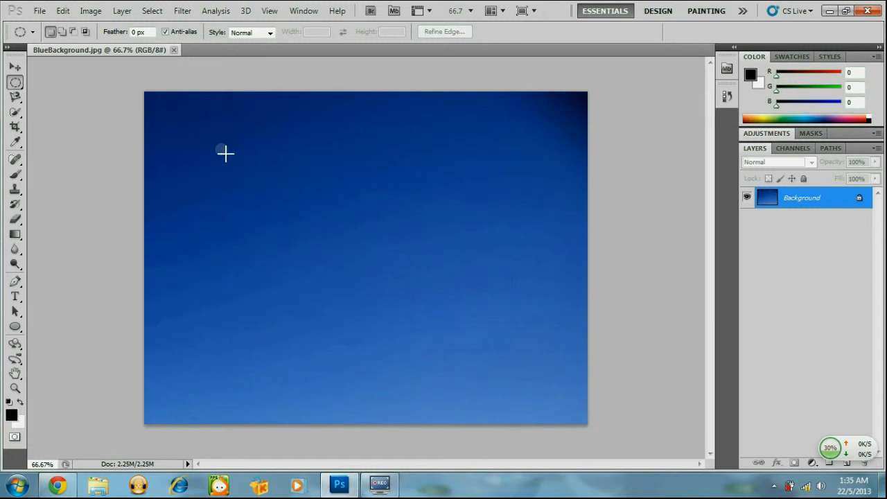
Build a cloud-shaped selection from overlapping ellipses in the upper-left area of the blue image and shift its contents slightly down with the Move tool
drag(217, 148, 309, 199)
drag(306, 213, 307, 215)
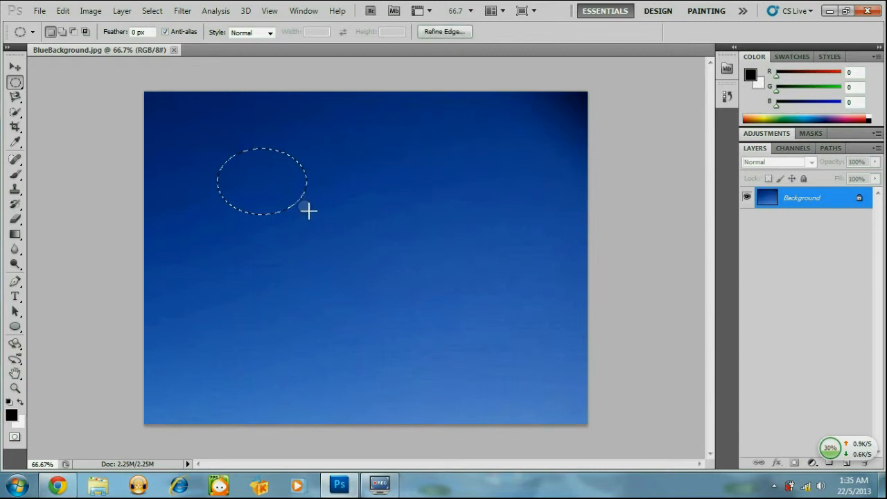
key(shift)
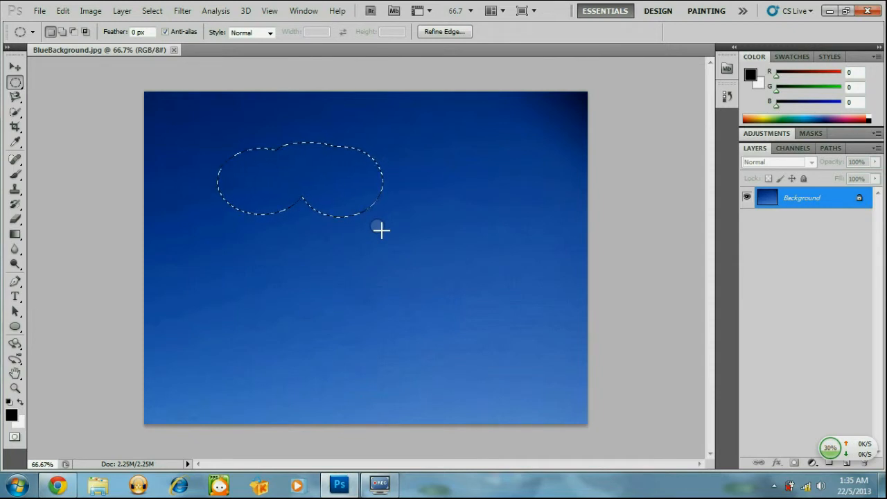
click(15, 67)
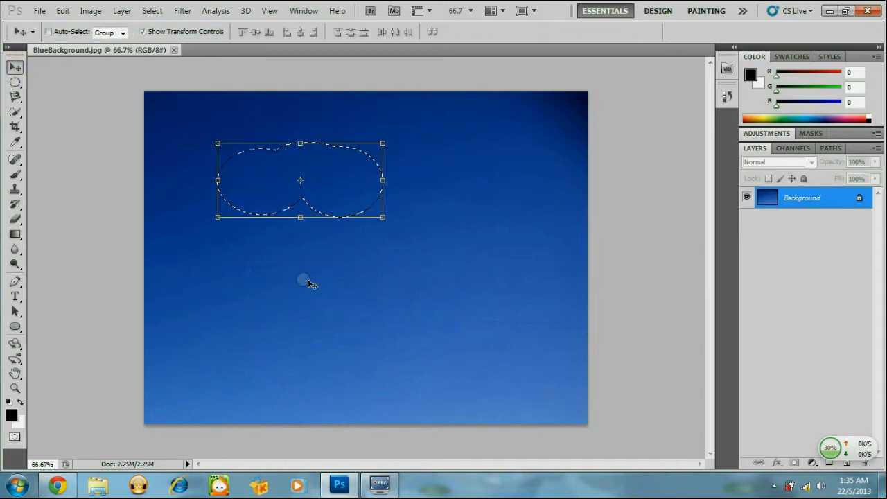
mouse_move(311, 187)
mouse_down()
mouse_move(376, 194)
mouse_move(325, 200)
mouse_move(309, 192)
mouse_up()
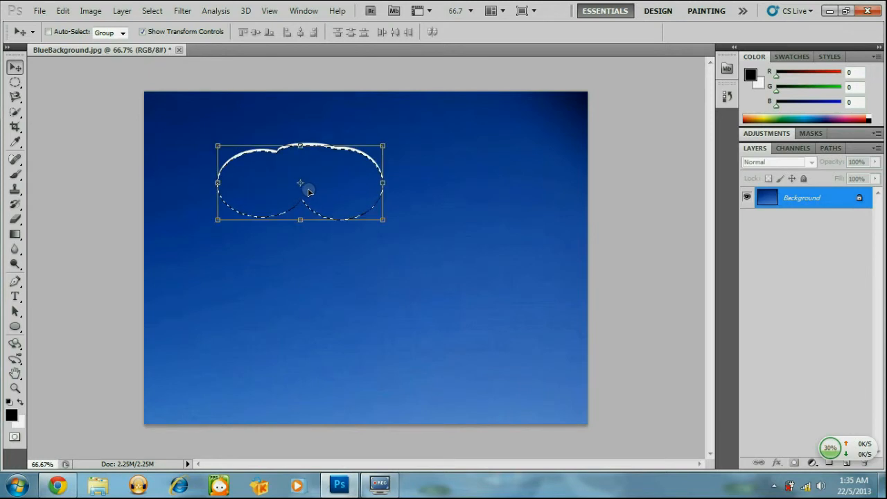
Create a new document named "awan" with a width of 400 pixels, a height of 600 pixels and a white background
click(39, 11)
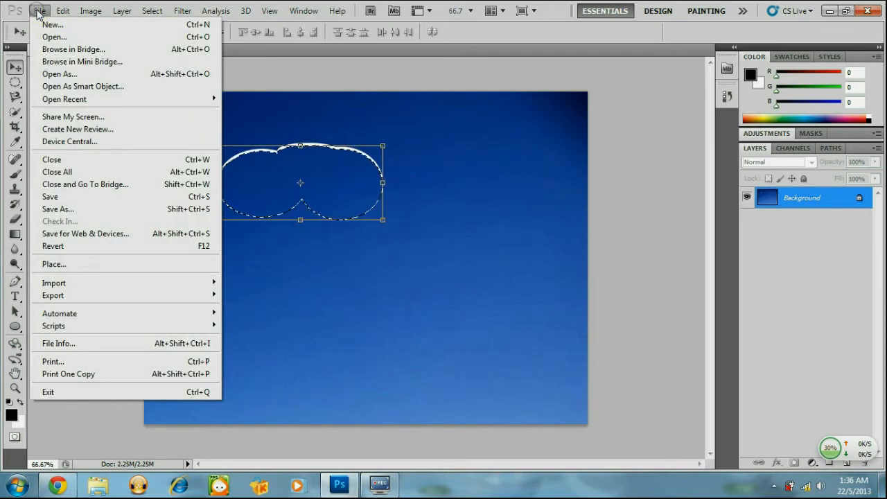
click(46, 25)
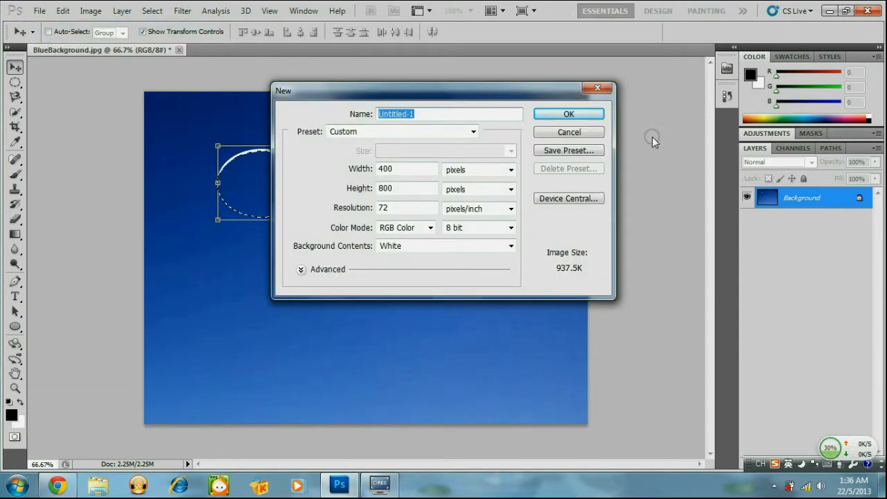
drag(457, 116, 378, 118)
key(BackSpace)
text(awan)
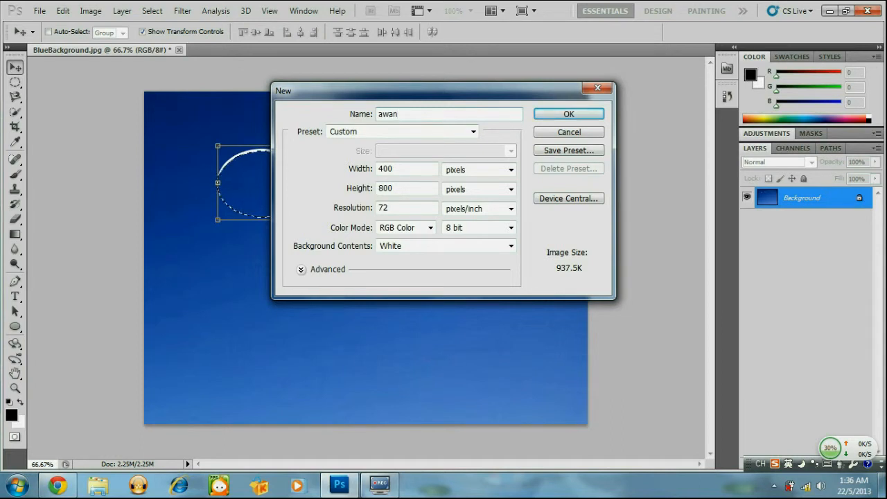
double_click(383, 188)
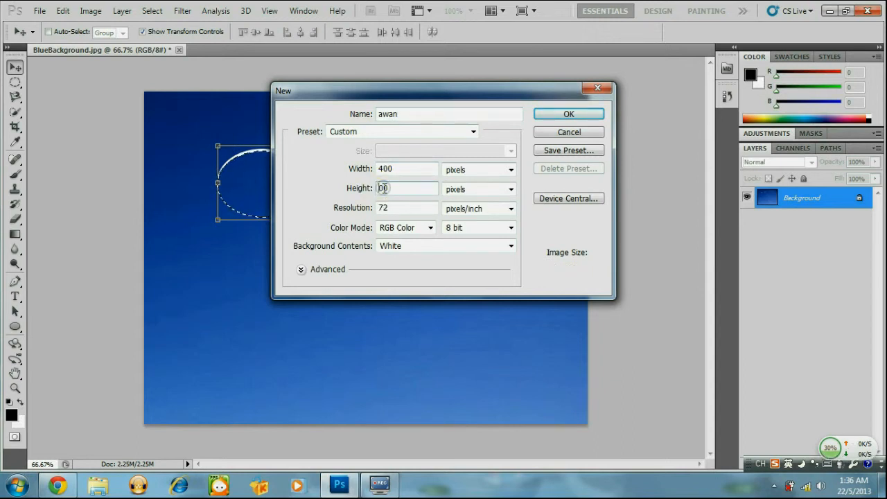
text(600)
click(552, 115)
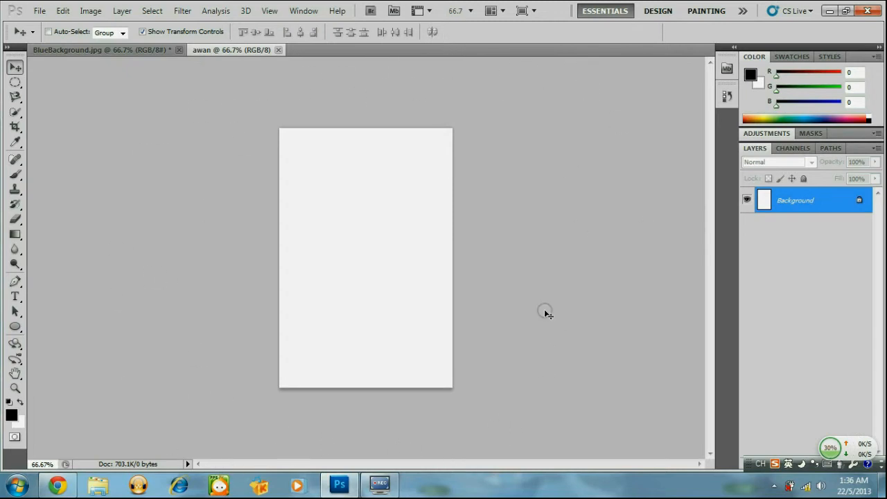
Arrange the awan and BlueBackground.jpg documents side by side in a two-up layout
click(149, 53)
click(207, 49)
click(137, 52)
click(217, 50)
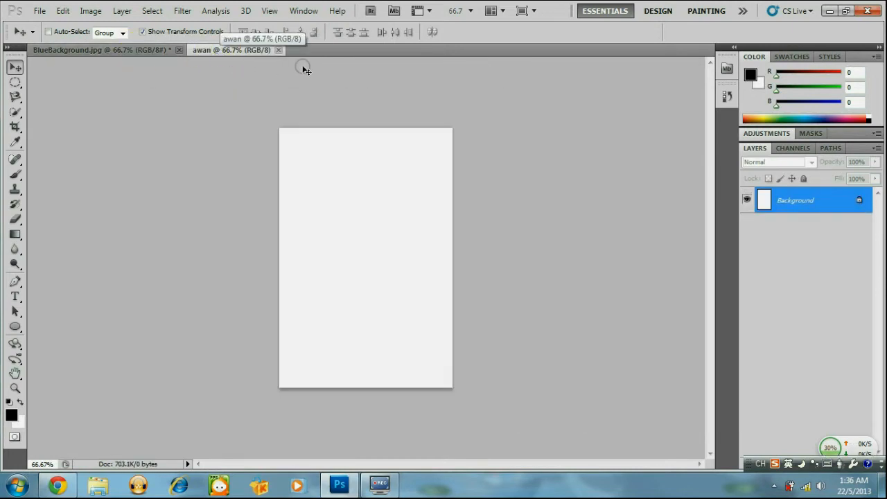
click(496, 12)
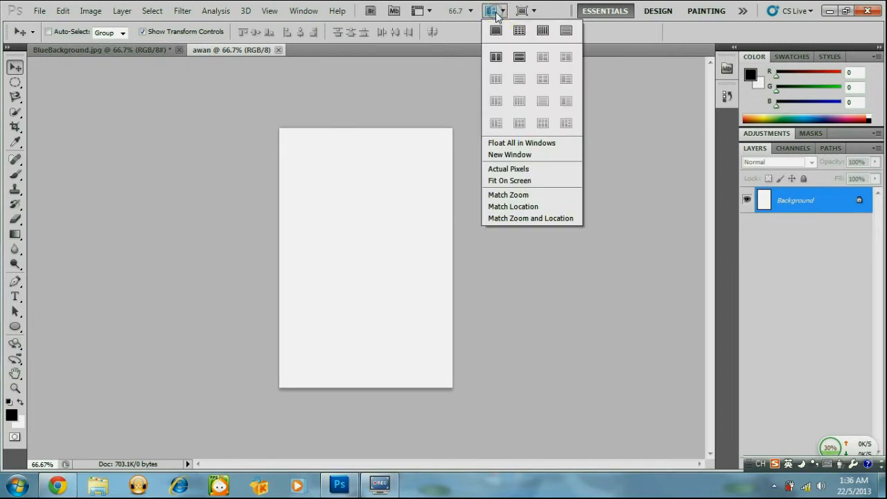
click(497, 58)
Move the cloud-shaped selection's contents from BlueBackground.jpg into the awan document, and close BlueBackground.jpg without saving its changes
drag(521, 144, 254, 189)
drag(421, 187, 324, 205)
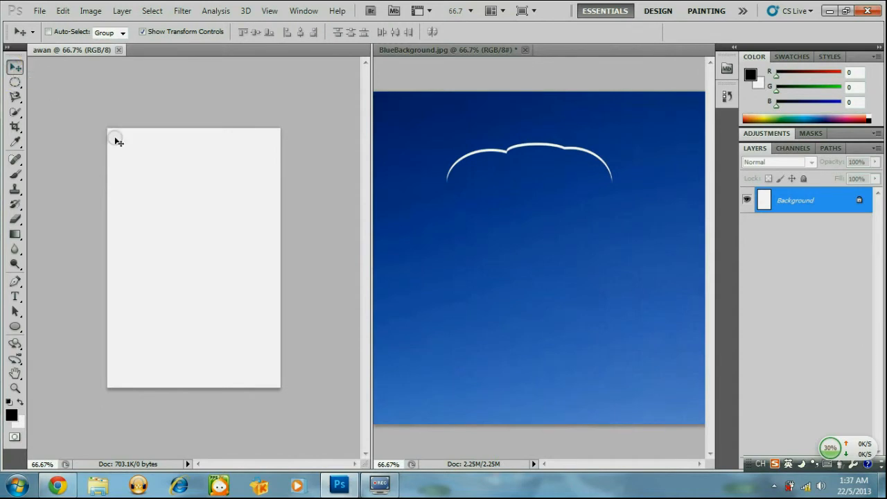
click(529, 188)
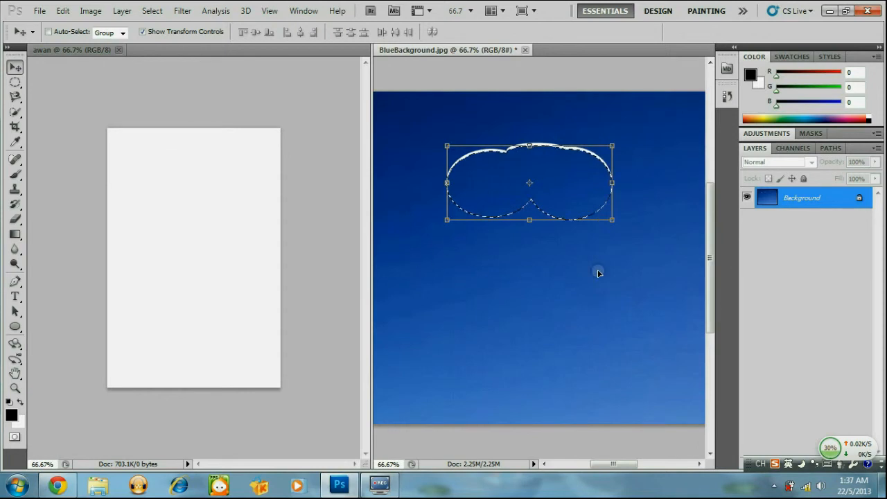
drag(568, 190, 313, 228)
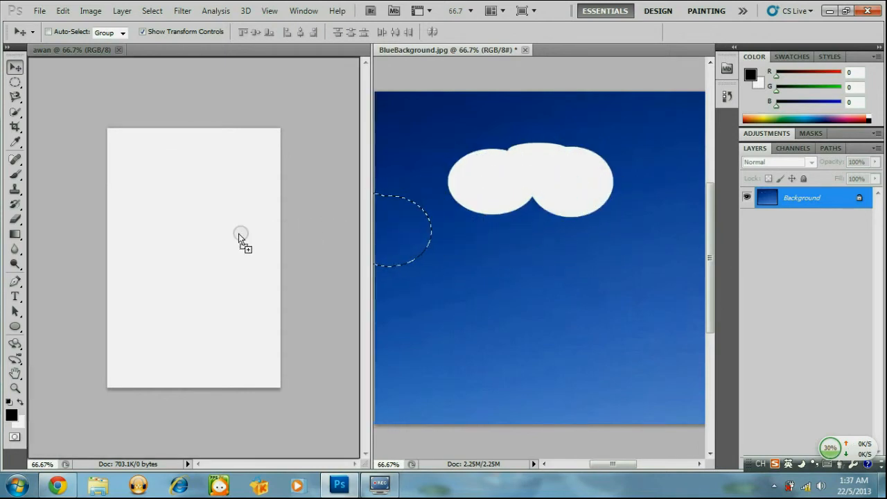
drag(239, 234, 218, 237)
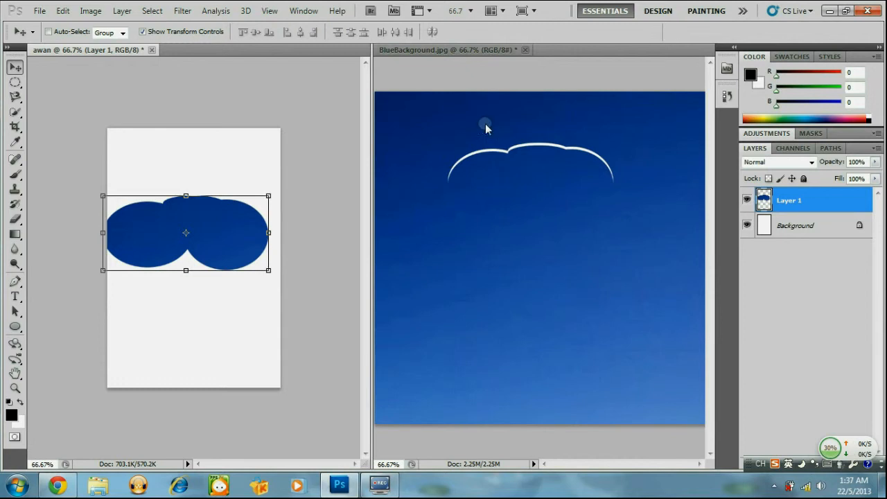
click(526, 52)
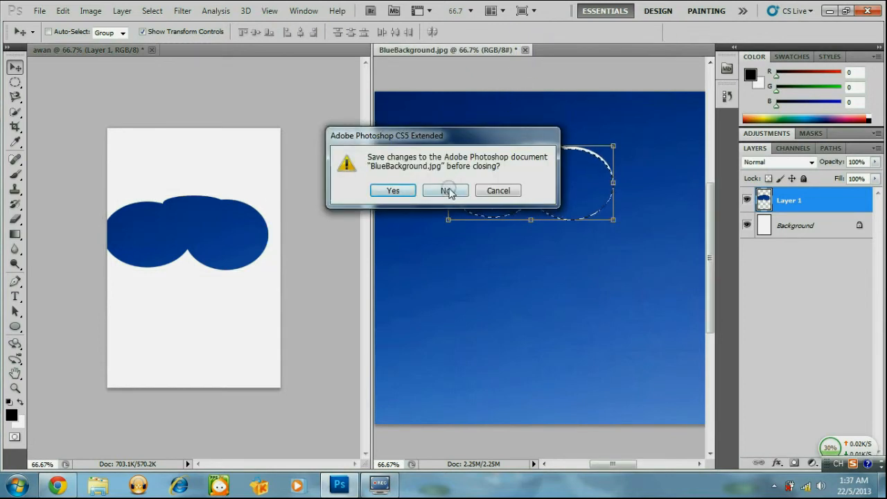
click(448, 190)
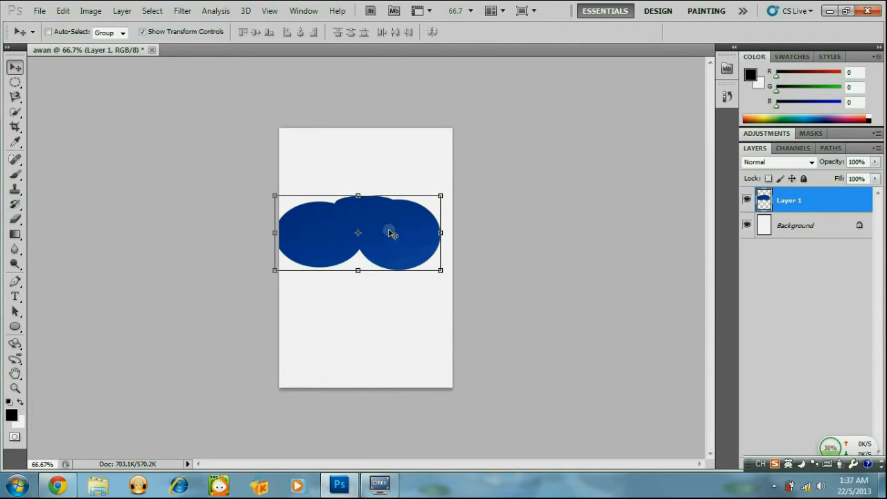
Scale the blue cloud layer to about 89% width and 90% height and position it in the upper half of the awan canvas
mouse_move(354, 231)
mouse_down()
mouse_move(365, 232)
mouse_move(358, 231)
mouse_up()
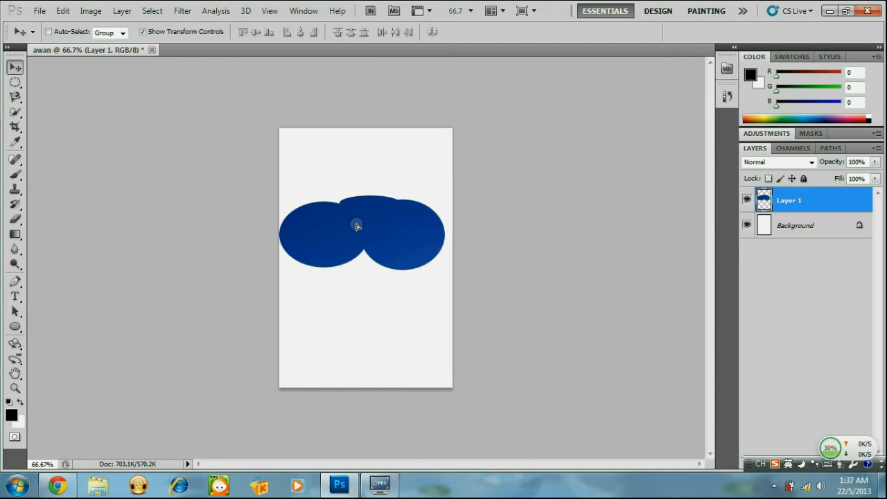
drag(445, 269, 438, 262)
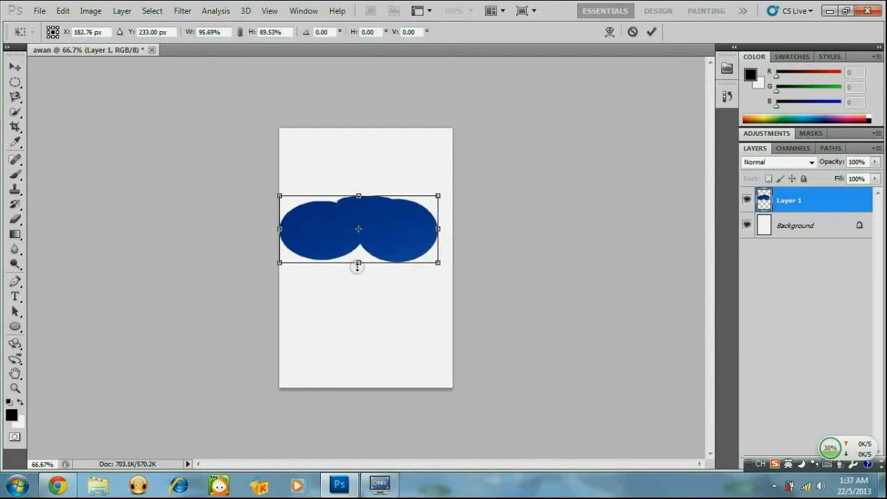
drag(359, 261, 359, 270)
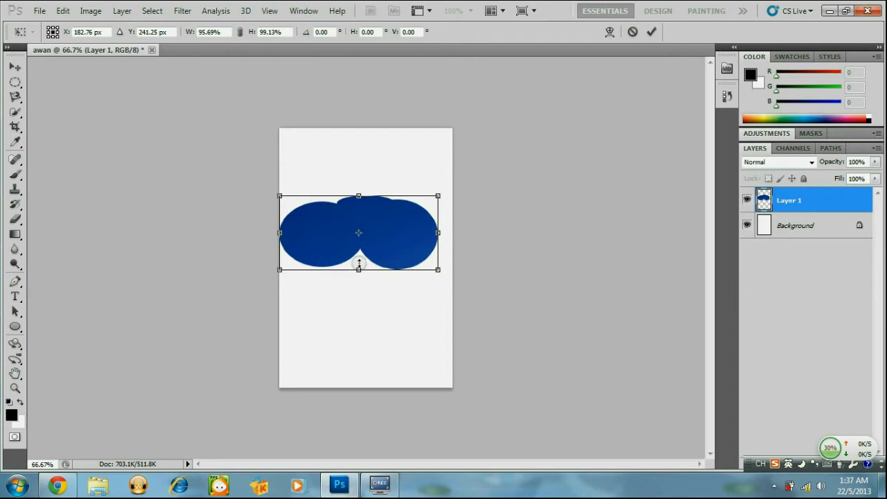
drag(359, 196, 359, 203)
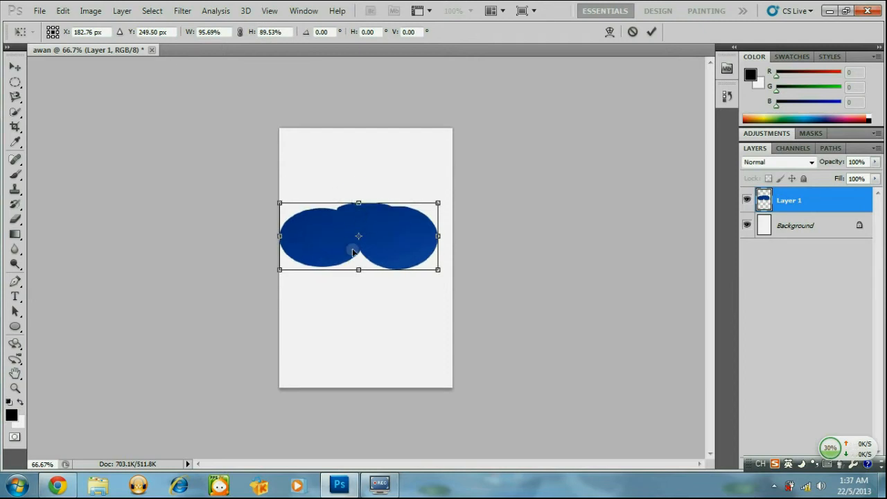
drag(284, 236, 291, 236)
drag(364, 236, 394, 217)
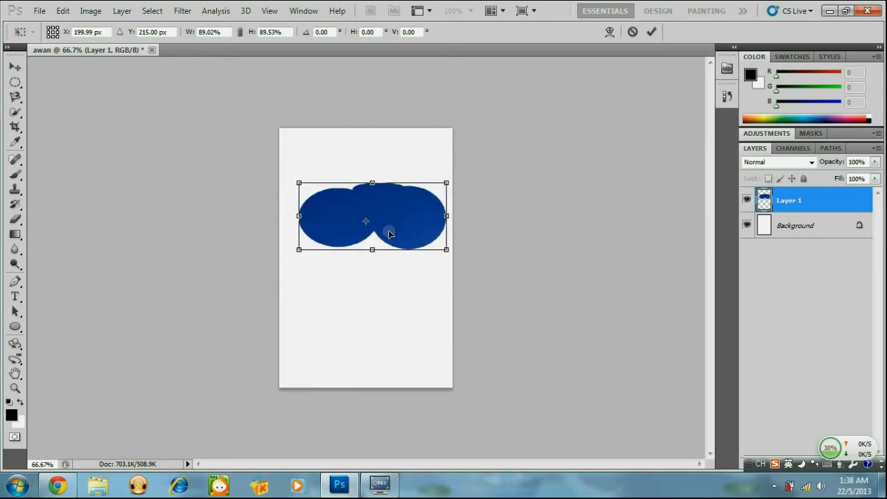